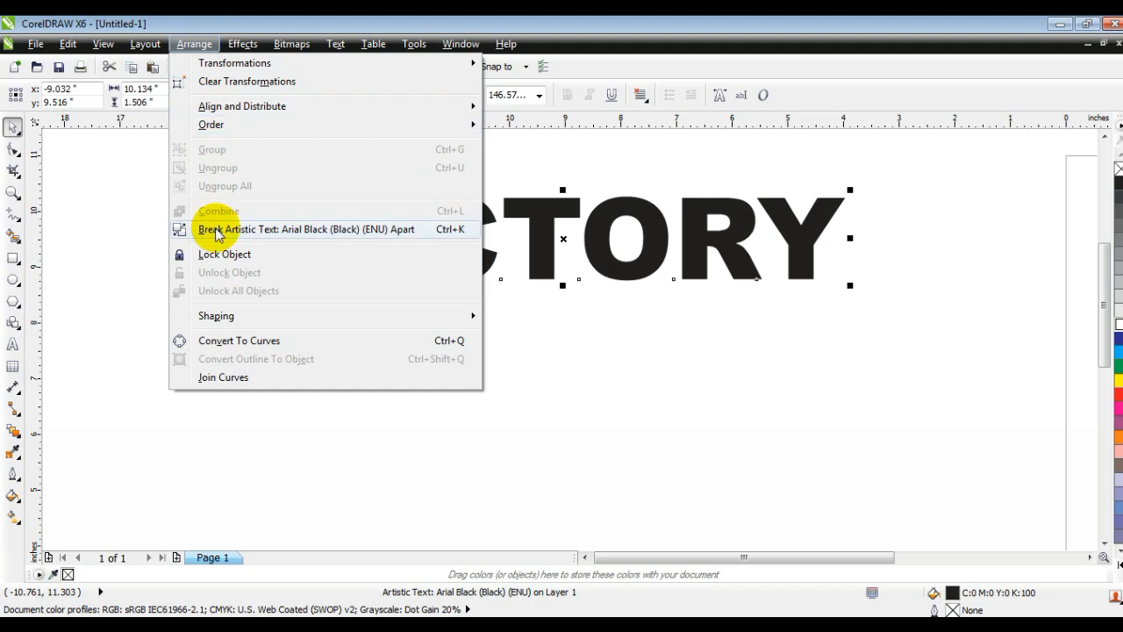
- Break the VICTORY text apart into individual letters and convert all seven to curves
left_click(217, 230)
left_click_drag(187, 166, 960, 294)
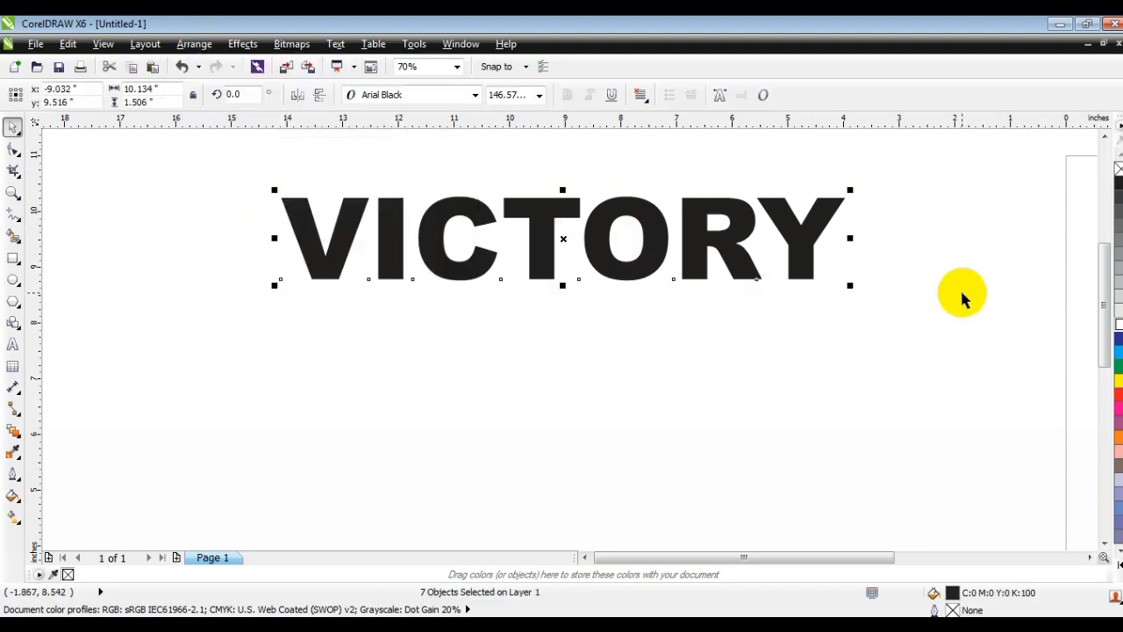
left_click(190, 43)
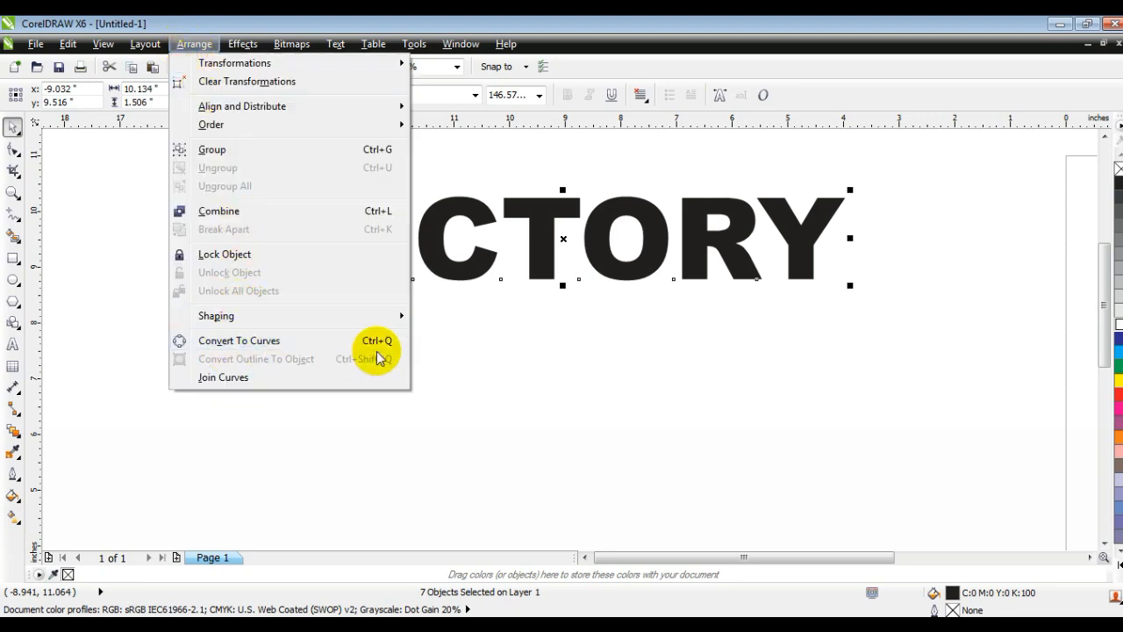
left_click(279, 343)
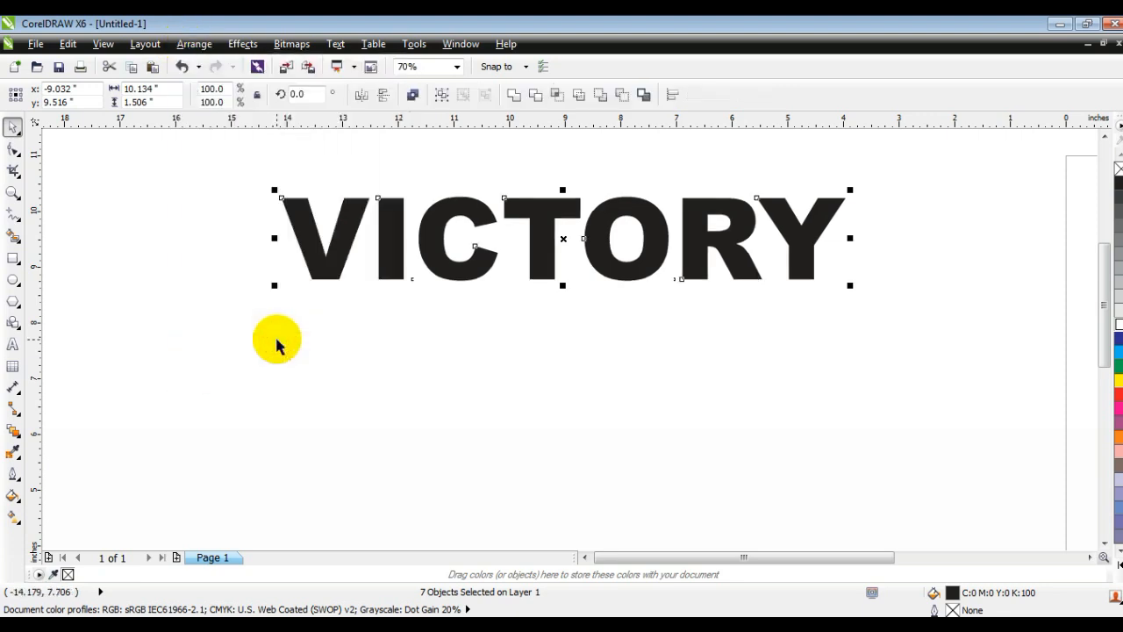
left_click(277, 340)
- Spread the letters of VICTORY apart horizontally so each one stands separately
left_click_drag(336, 236, 287, 236)
left_click_drag(388, 242, 351, 240)
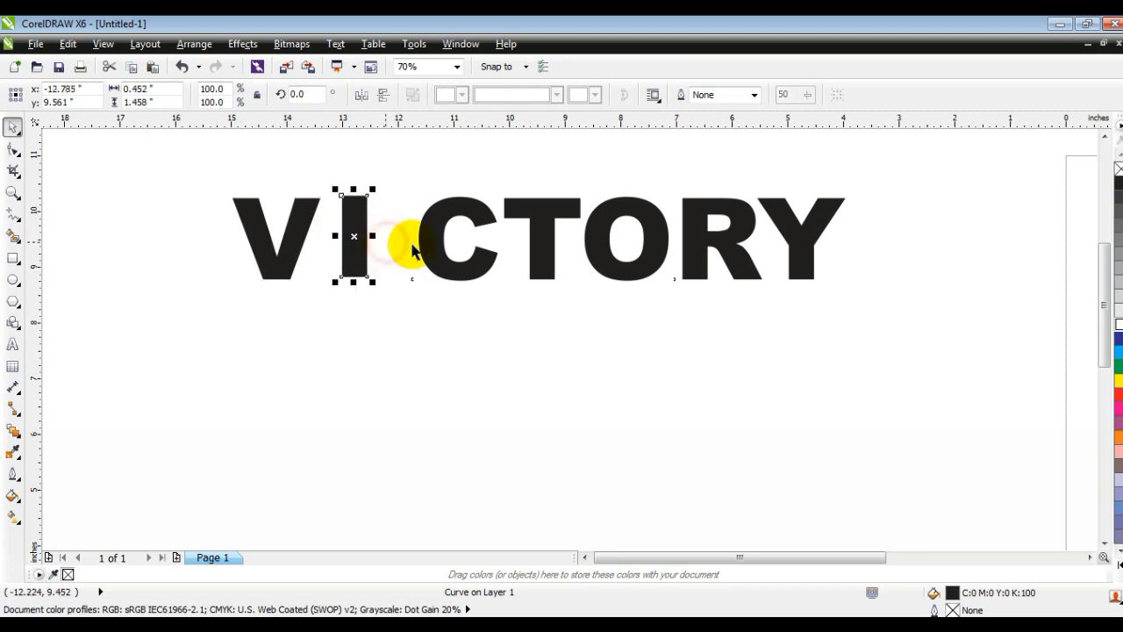
left_click_drag(426, 245, 402, 245)
left_click_drag(537, 235, 527, 237)
left_click_drag(611, 237, 594, 238)
left_click_drag(752, 237, 745, 237)
left_click_drag(834, 233, 829, 231)
- Shrink the complete set of letters and move it closer to the page
left_click(667, 373)
left_click_drag(176, 176, 617, 254)
left_click_drag(477, 231, 783, 215)
left_click(672, 319)
- Place the V below and away from the other letters and enlarge it to about 2.8 by 2.6 inches
left_click_drag(567, 218, 361, 374)
left_click_drag(390, 331, 494, 221)
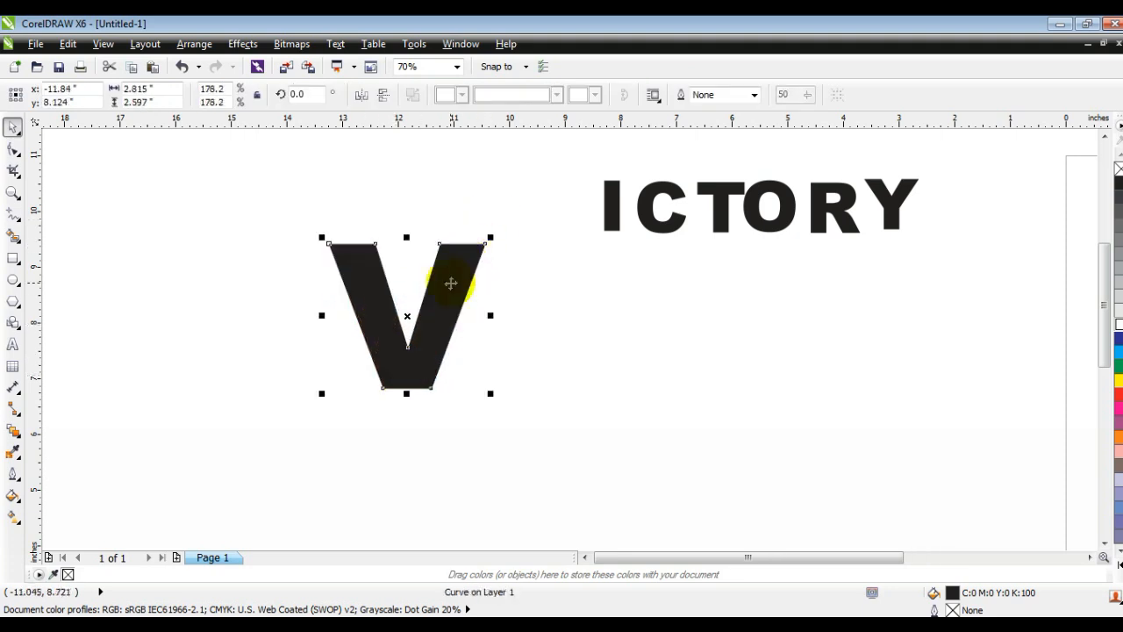
left_click_drag(450, 282, 447, 287)
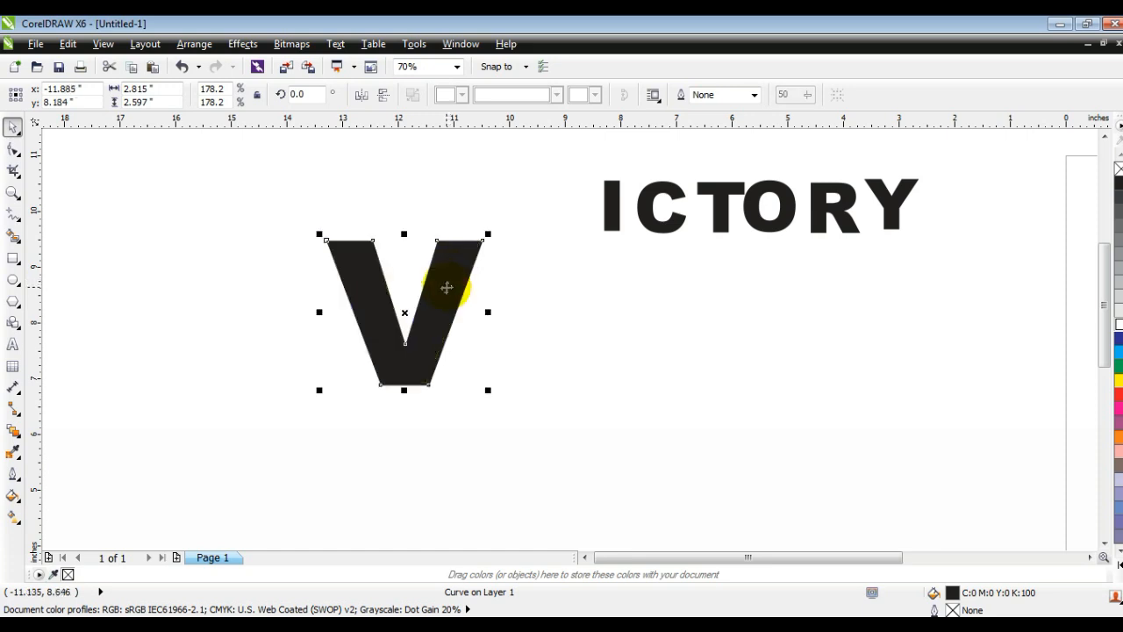
- Add perspective to the V, raising its upper-right corner well above the upper-left one and narrowing its sides slightly
left_click(298, 46)
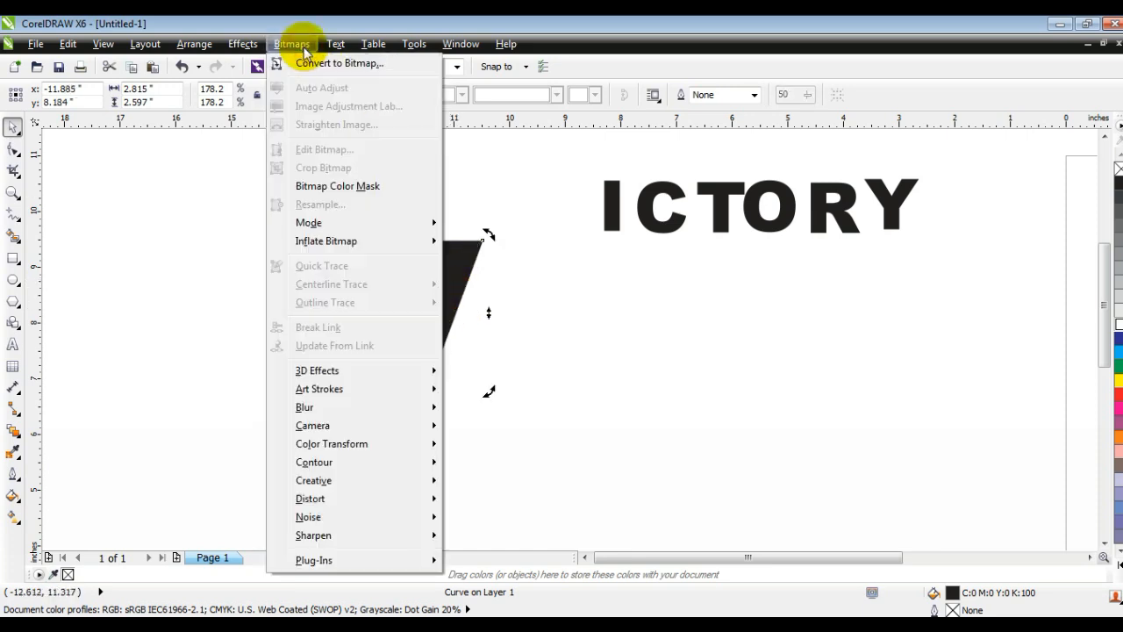
mouse_move(239, 44)
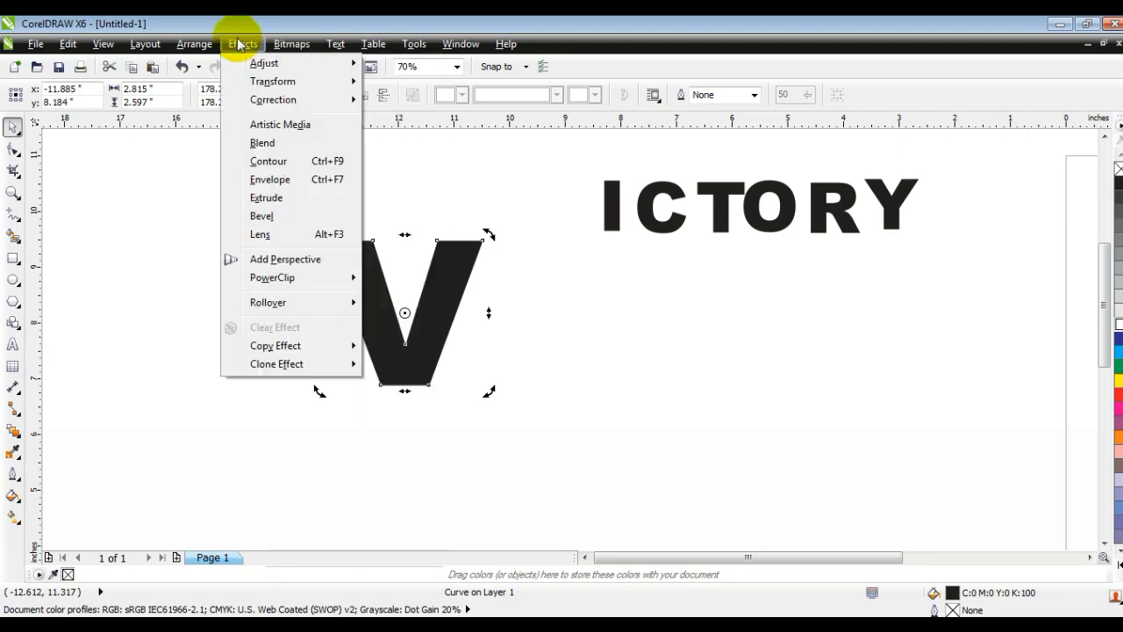
left_click(260, 260)
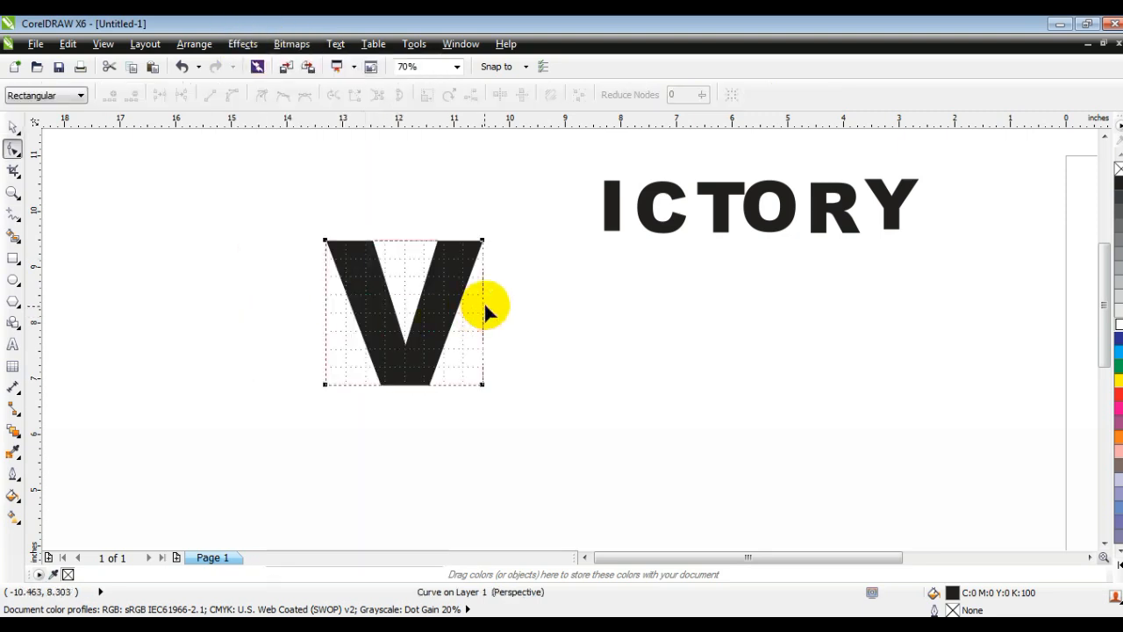
left_click_drag(481, 239, 478, 174)
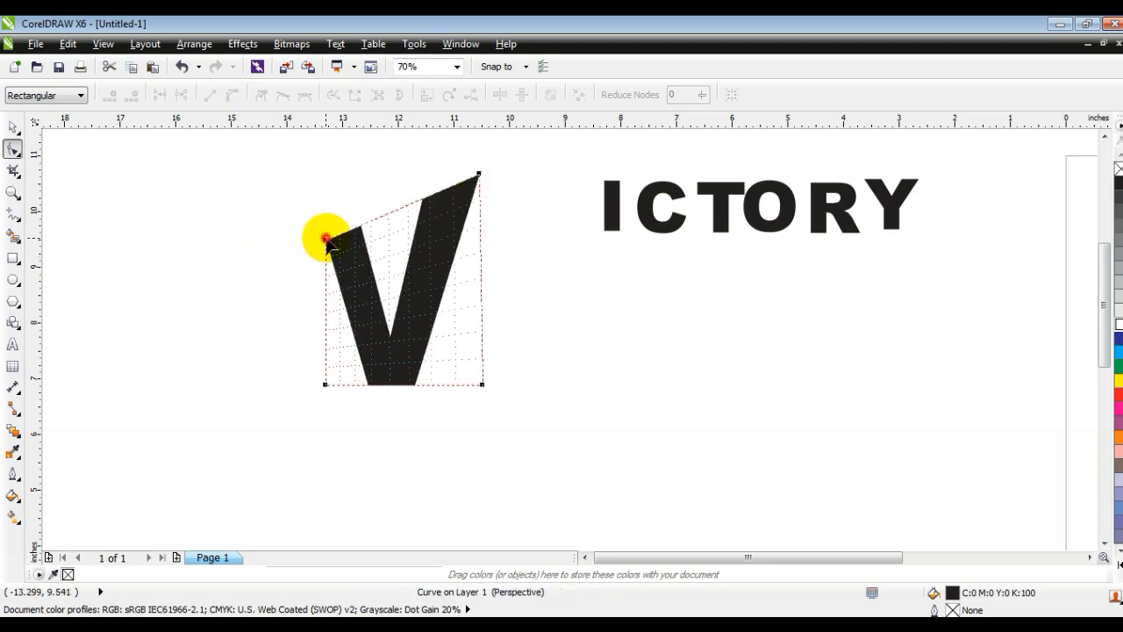
left_click_drag(325, 239, 337, 237)
left_click_drag(326, 384, 338, 388)
left_click_drag(478, 175, 478, 178)
left_click_drag(481, 383, 477, 384)
- Give the V a 30% black fill and a black hairline outline
left_click(12, 126)
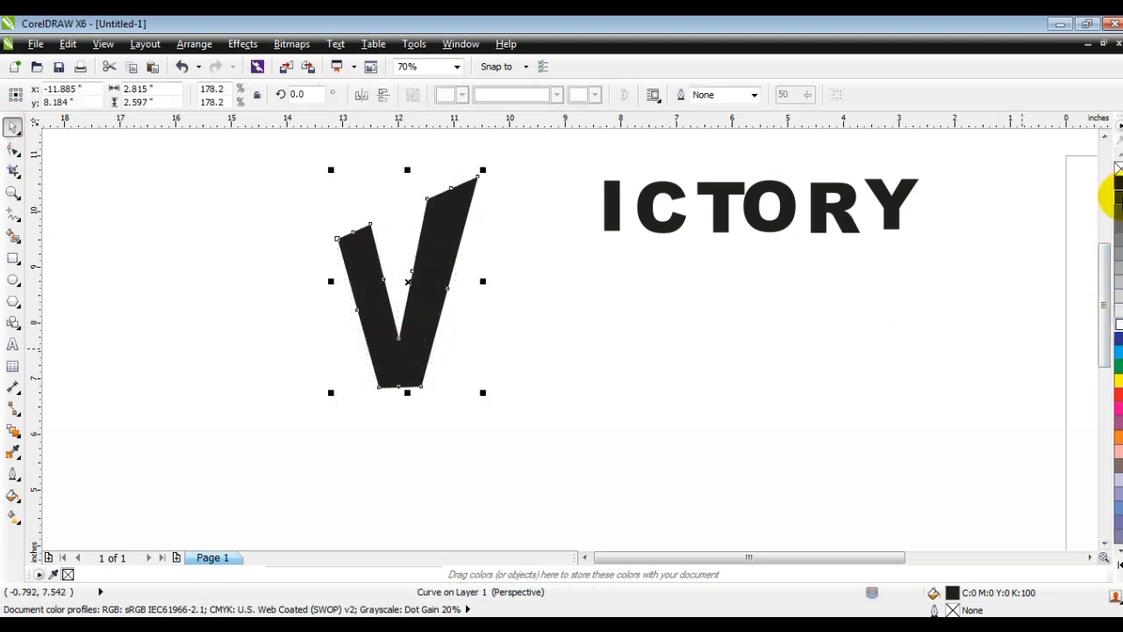
left_click(1119, 281)
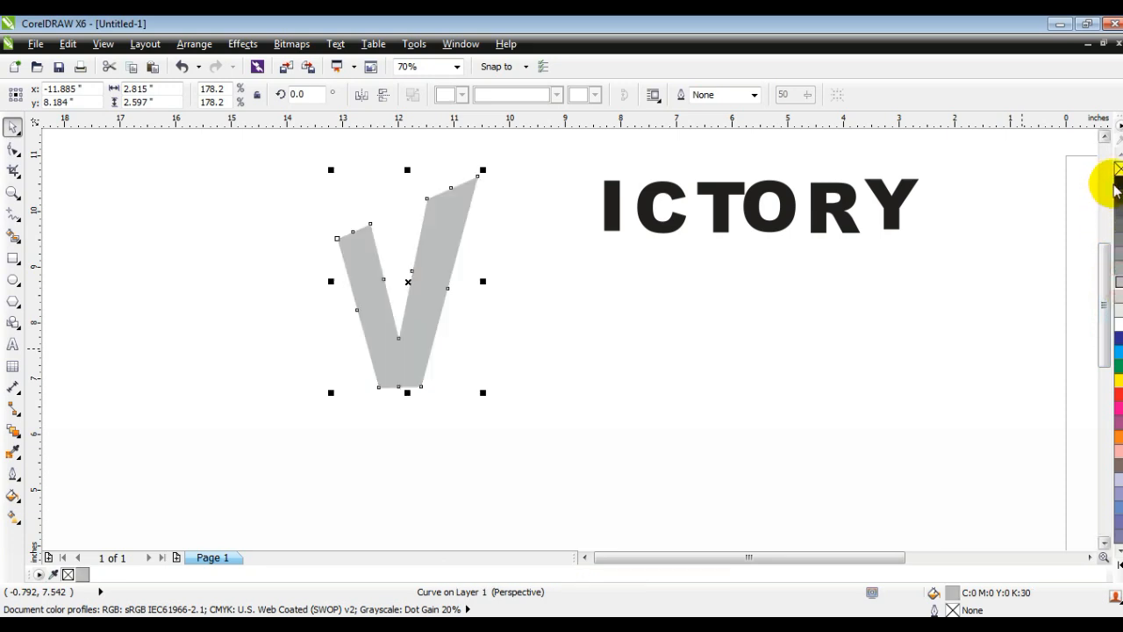
right_click(1117, 185)
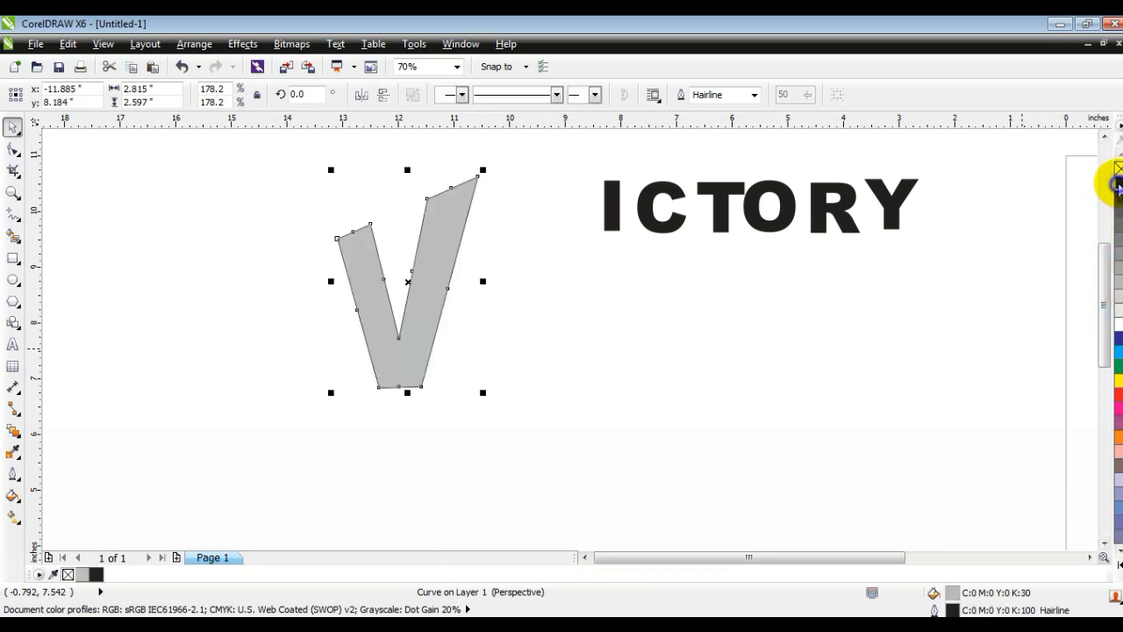
- Extrude the V with a parallel extrusion offset about 0.2 inches horizontally and -0.09 inches vertically
left_click(19, 443)
left_click(48, 521)
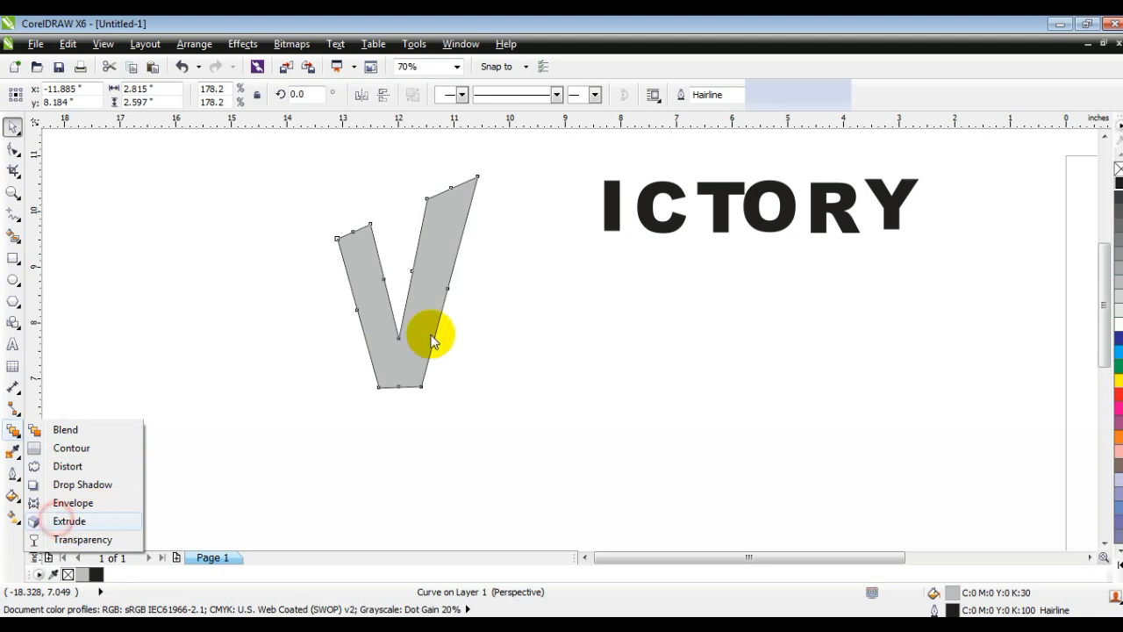
left_click_drag(430, 293, 456, 292)
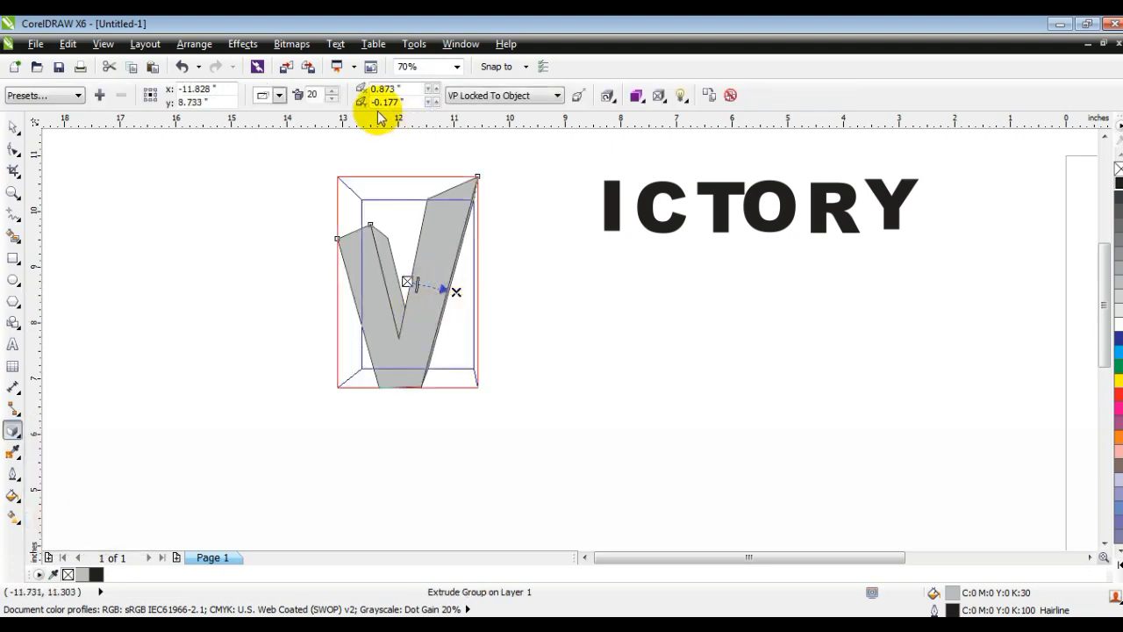
left_click(279, 95)
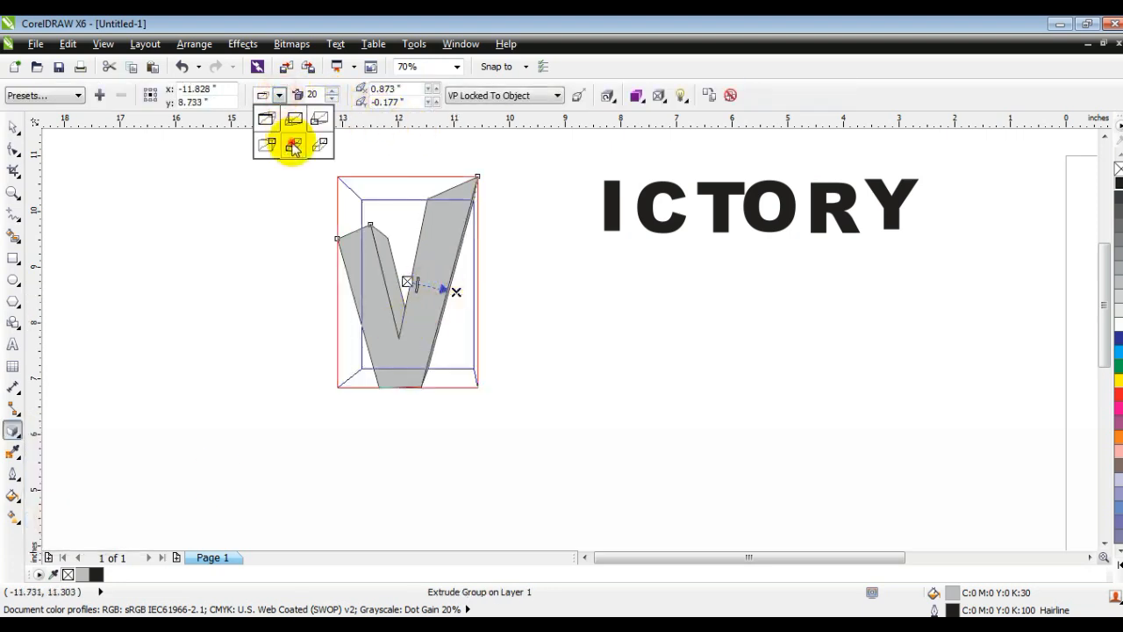
left_click(293, 143)
left_click_drag(456, 291, 419, 284)
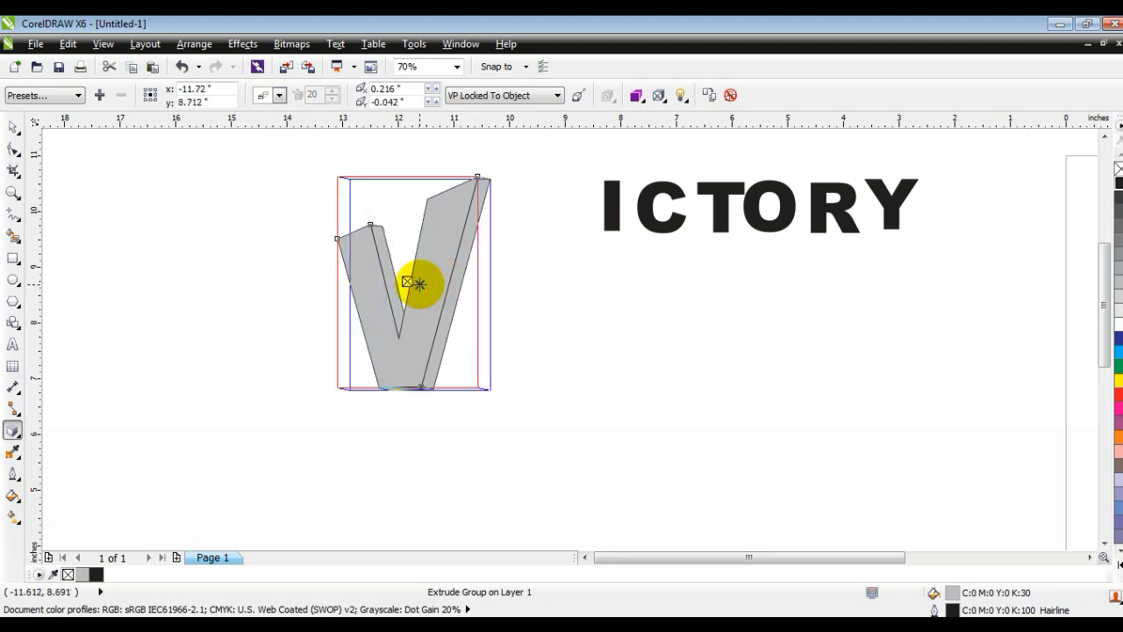
left_click_drag(420, 283, 419, 287)
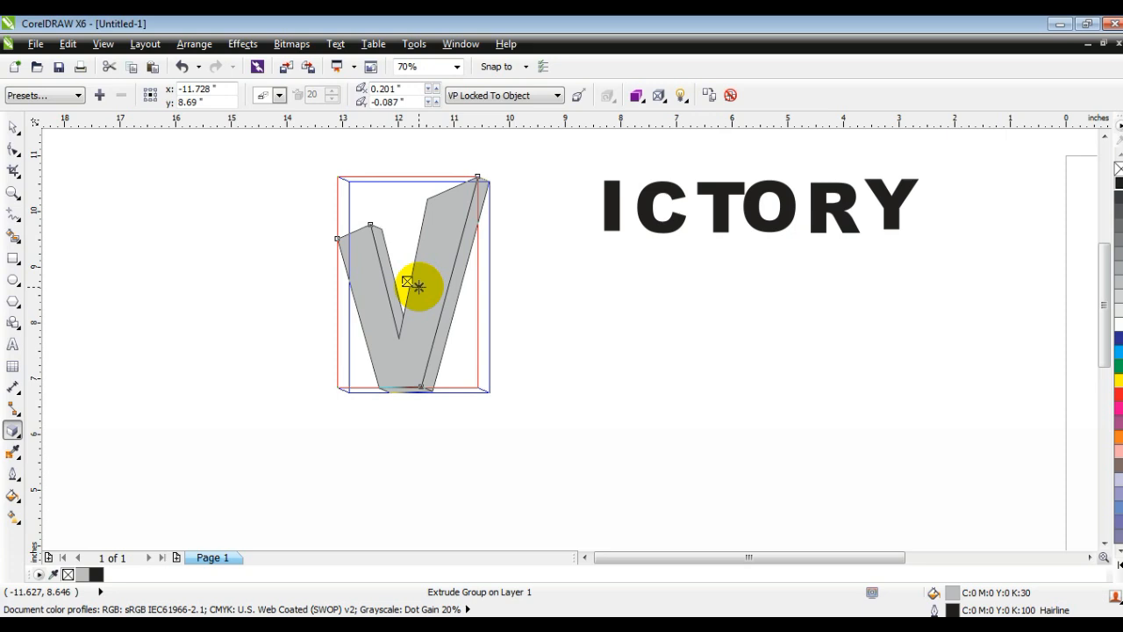
- Break the V's extrude group apart and clear the selection
left_click(12, 126)
left_click(174, 45)
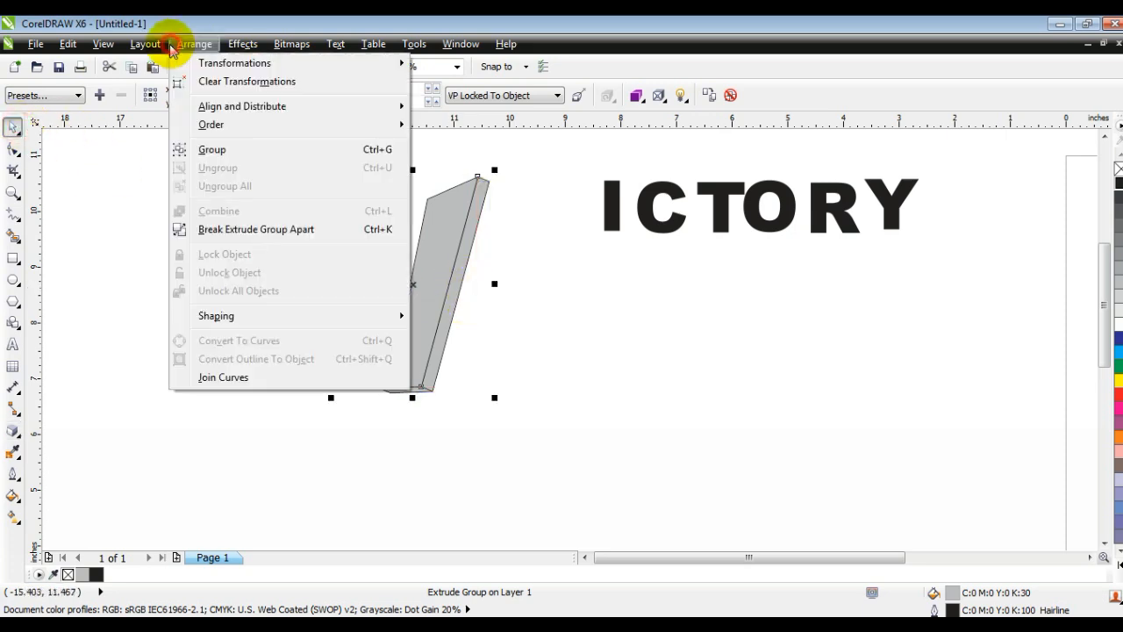
left_click(214, 232)
left_click(227, 360)
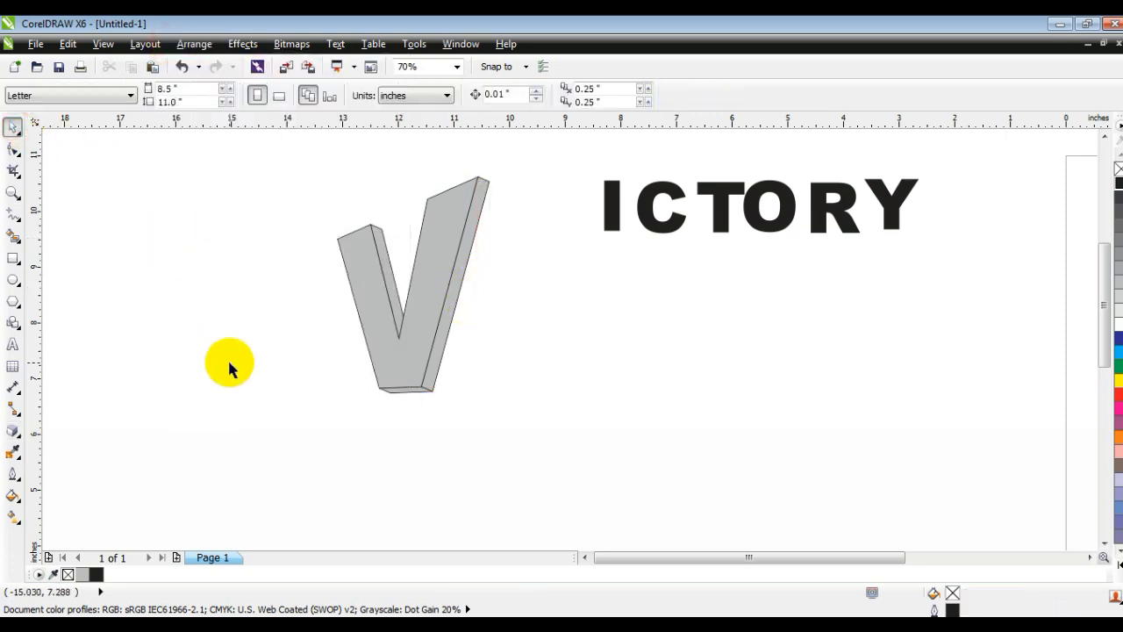
- Place the I beside the V, convert it to curves and stretch it to nearly the V's height
left_click(612, 217)
left_click_drag(613, 217, 526, 251)
key("ctrl+q")
left_click_drag(498, 307, 502, 328)
left_click_drag(497, 273, 525, 222)
- Add perspective to the I so that its top and bottom edges slope down toward its far side
left_click(242, 43)
left_click(313, 261)
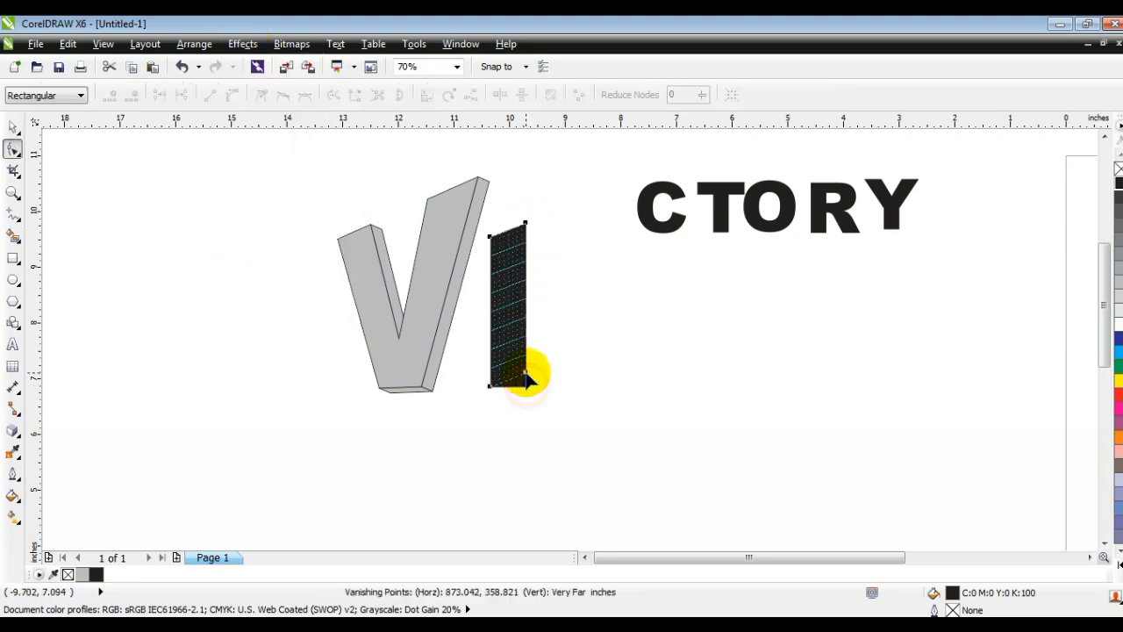
left_click_drag(525, 223, 524, 244)
left_click_drag(524, 372, 524, 405)
left_click_drag(523, 244, 492, 233)
- Move the I closer to the V and give it an 80% black fill with a black hairline outline
left_click(13, 127)
left_click_drag(483, 319, 475, 309)
left_click(1119, 197)
right_click(1119, 183)
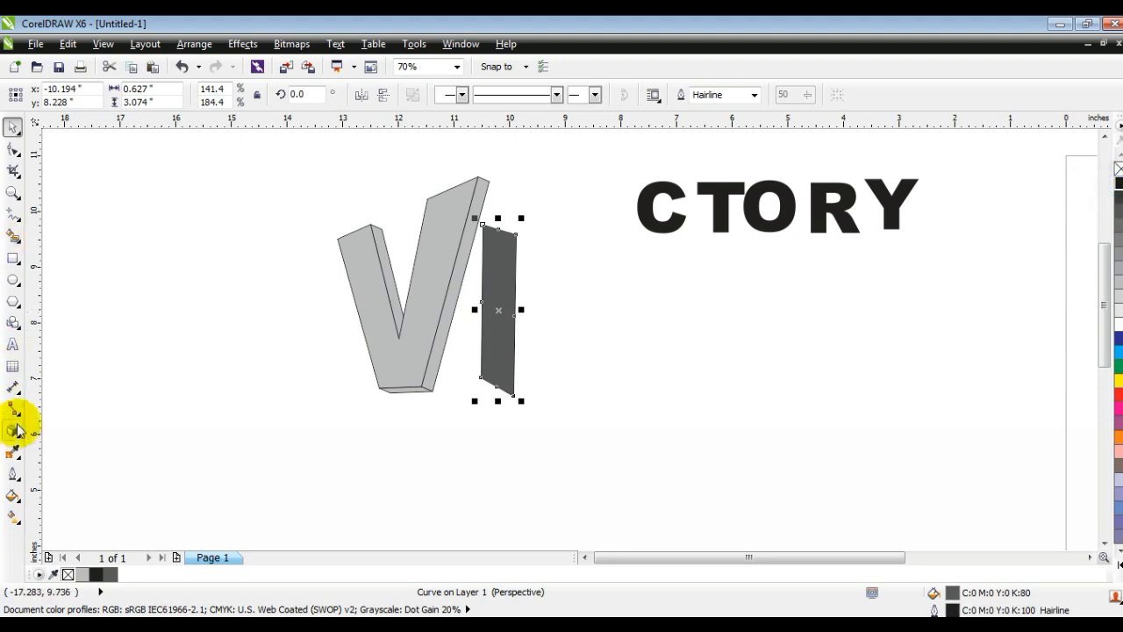
- Apply a shallow parallel extrusion to the I toward its lower left and break the extrude group apart
left_click(14, 430)
left_click(280, 94)
left_click_drag(464, 329, 489, 312)
left_click(270, 153)
left_click(200, 44)
left_click(220, 228)
- Send both parts of the I to the back, scale them down slightly and tuck them behind the V
left_click(478, 348, "shift")
left_click(483, 392, "shift")
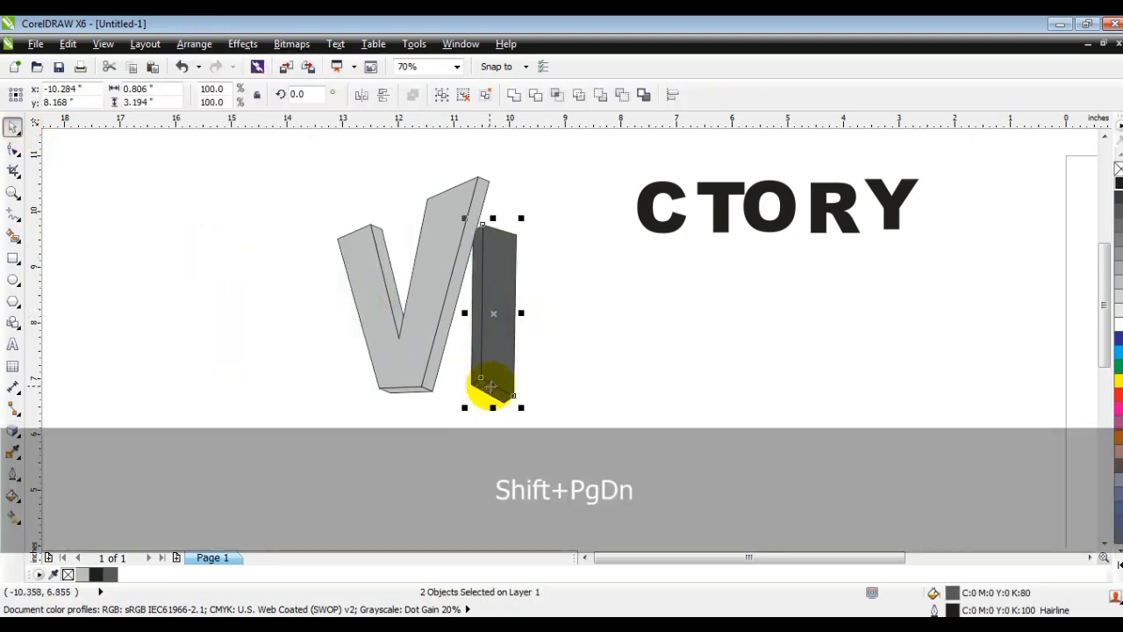
left_click_drag(501, 307, 496, 313)
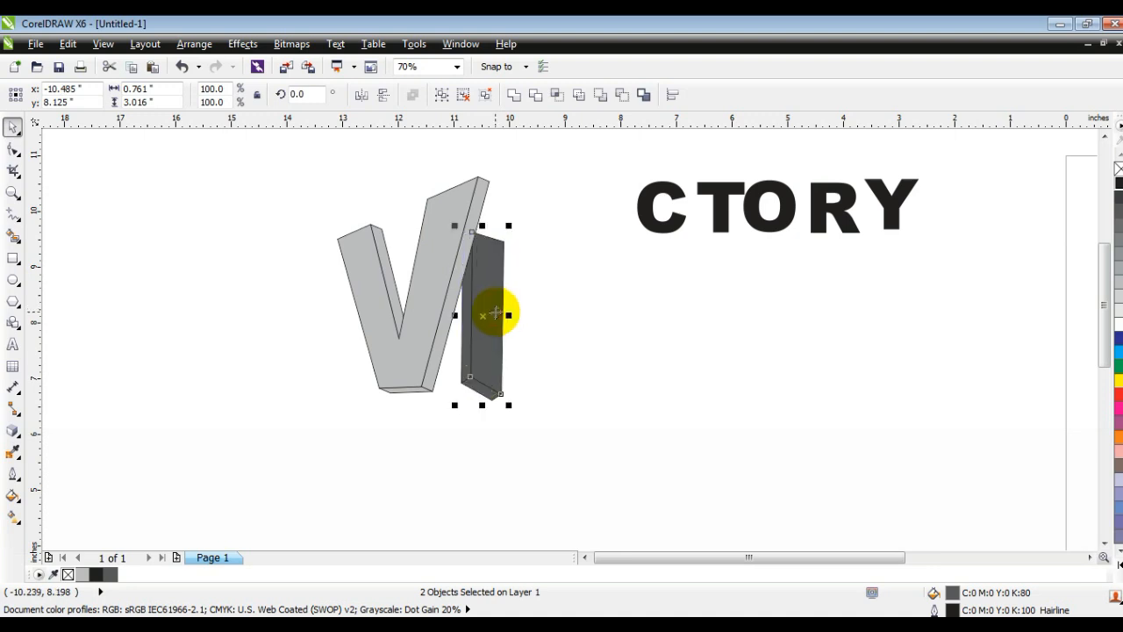
left_click(659, 325)
- Place the C beside the I, enlarged and rotated 14.8°, with a 30% black fill and black hairline outline
left_click_drag(652, 216, 546, 342)
left_click_drag(589, 306, 660, 230)
left_click(595, 256)
left_click_drag(650, 309, 564, 368)
left_click_drag(615, 322, 591, 324)
left_click_drag(534, 246, 602, 220)
right_click(1117, 183)
left_click(1117, 283)
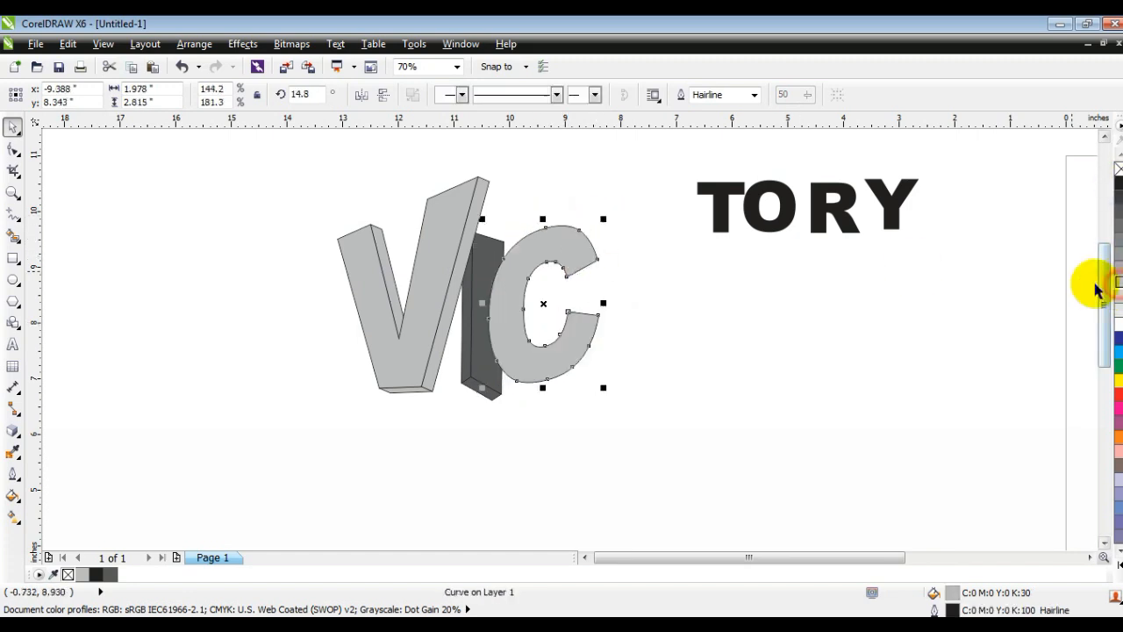
- Apply a parallel extrusion to the C, offset about 0.09 and -0.17 inches, and break the extrude group apart
key("z")
left_click_drag(231, 163, 664, 409)
left_click(13, 430)
left_click_drag(777, 309, 740, 382)
left_click(279, 94)
left_click(290, 148)
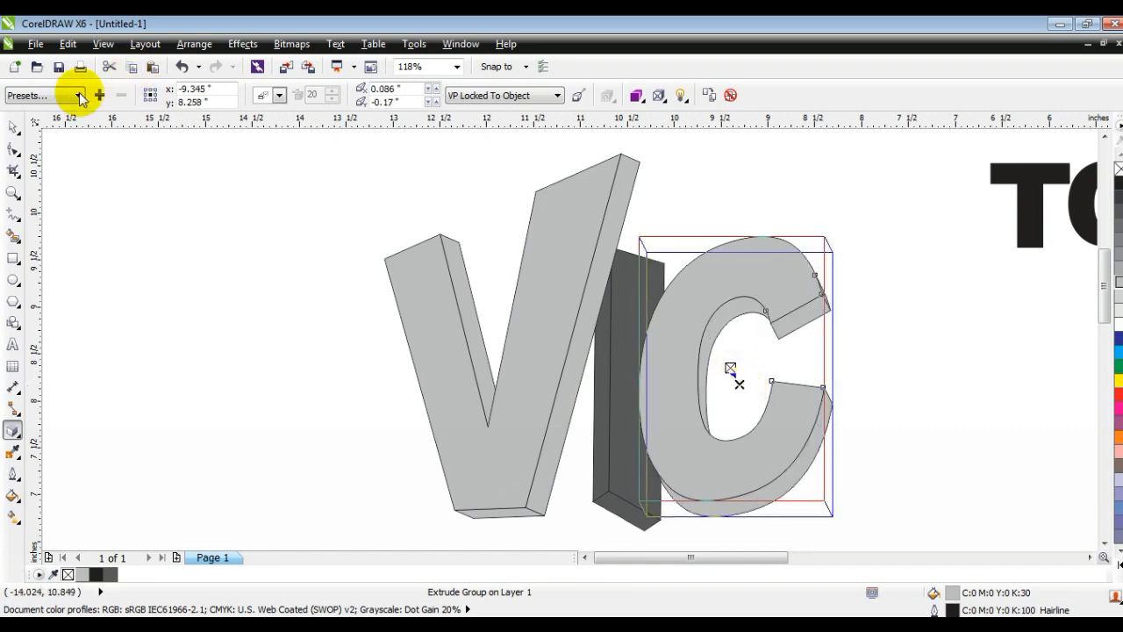
key("space")
left_click(189, 44)
left_click(186, 222)
- Select both parts of the extruded C and nudge them into position against the I
key("F3")
left_click_drag(682, 250, 518, 442)
left_click_drag(632, 256, 629, 261)
left_click(767, 327)
- Place the T at the V's lower left, enlarged and tilted, and skew it with perspective so its bar slopes down toward the V
left_click_drag(732, 236, 402, 371)
left_click(351, 444)
left_click(243, 44)
left_click(224, 254)
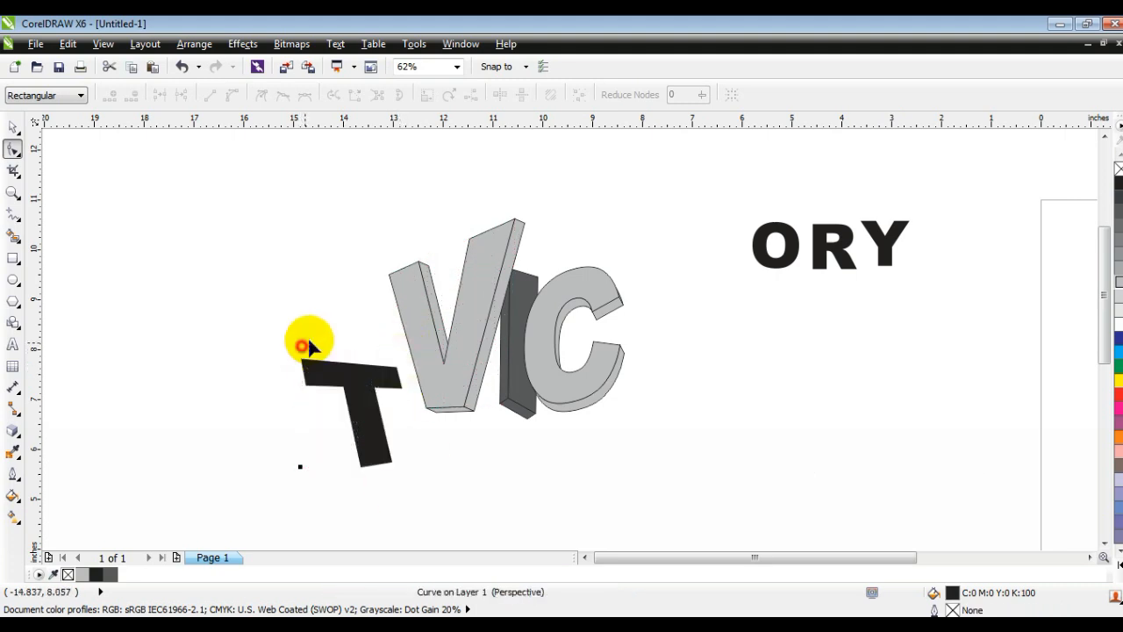
left_click_drag(301, 344, 324, 327)
left_click_drag(300, 466, 311, 447)
left_click_drag(399, 367, 407, 370)
left_click_drag(324, 327, 317, 305)
left_click(13, 127)
- Apply a parallel extrusion to the T with 20% black fill, offset about -0.12 and -0.19 inches, and break it apart
left_click(14, 193)
left_click_drag(301, 201, 696, 441)
left_click(13, 430)
left_click_drag(328, 452, 302, 436)
left_click(13, 129)
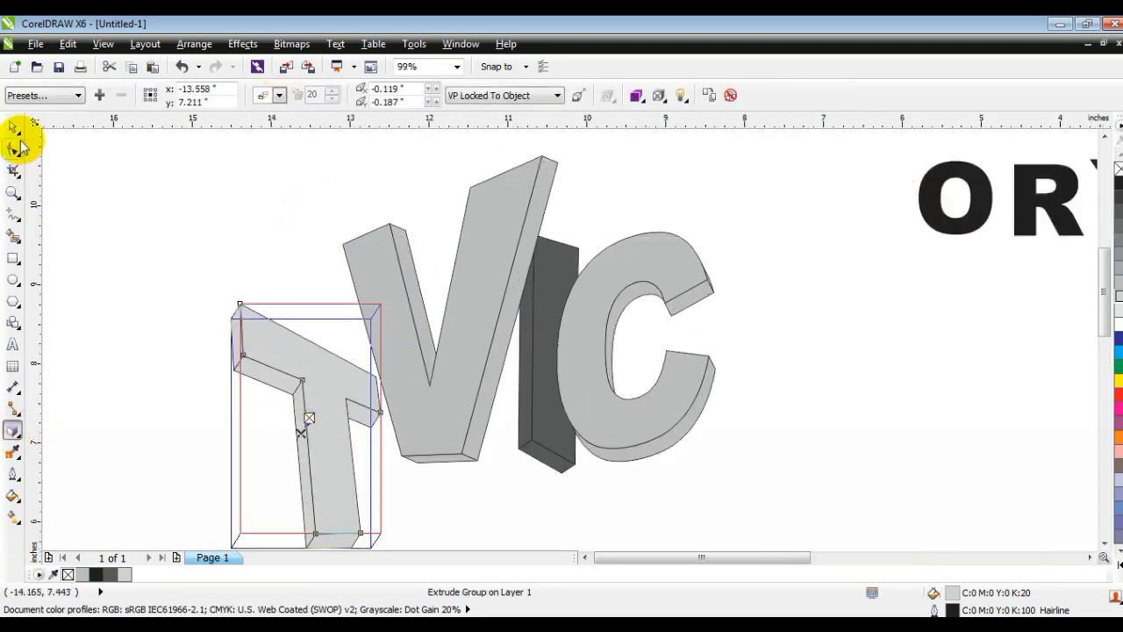
left_click(194, 43)
left_click(195, 233)
- Move the extruded T closer to the V and send it to the back
key("F3")
left_click_drag(201, 286, 325, 444)
left_click_drag(268, 354, 283, 353)
key("shift+Page_Down")
left_click(441, 449)
- Scale the extruded V down slightly and reposition it between the T and the I
left_click(12, 193)
left_click_drag(233, 188, 769, 494)
left_click(10, 129)
left_click_drag(271, 170, 440, 428)
left_click_drag(438, 186, 426, 210)
left_click_drag(389, 269, 399, 264)
left_click_drag(398, 266, 399, 260)
left_click(727, 283)
- Place the O below the V, convert it to curves, and size it to about 1.6 by 2.2 inches with a 7.3° rotation
left_click_drag(716, 252, 428, 492)
left_click_drag(398, 457, 389, 444)
key("ctrl+q")
left_click_drag(413, 356, 423, 351)
left_click_drag(401, 398, 398, 397)
left_click(467, 443)
left_click(395, 441)
left_click_drag(423, 479, 425, 481)
left_click(404, 448)
left_click_drag(419, 419, 464, 459)
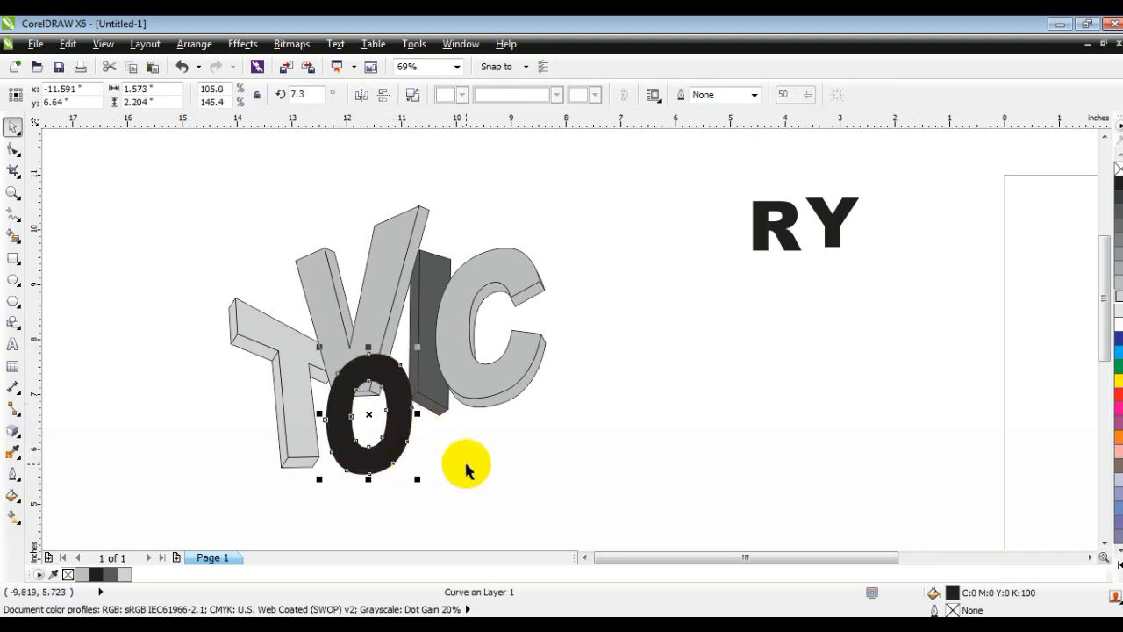
- Give the O a 20% black fill and black hairline outline, and apply a shallow parallel extrusion toward its lower right
key("shift+F2")
key("F3")
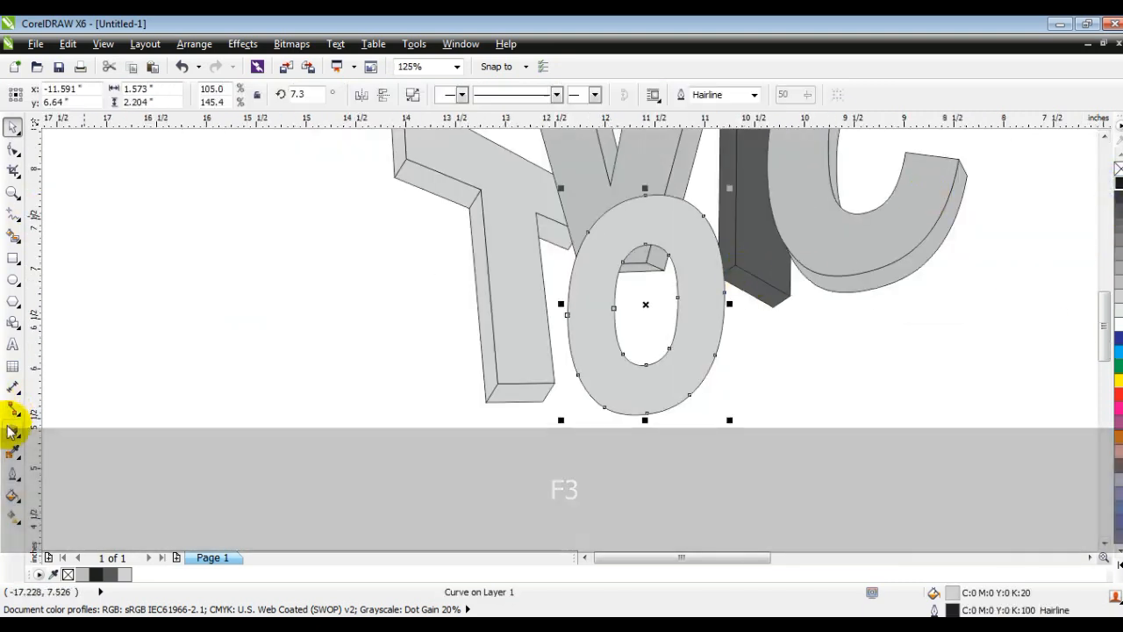
left_click(12, 430)
left_click_drag(639, 325, 709, 342)
left_click(279, 95)
left_click(294, 143)
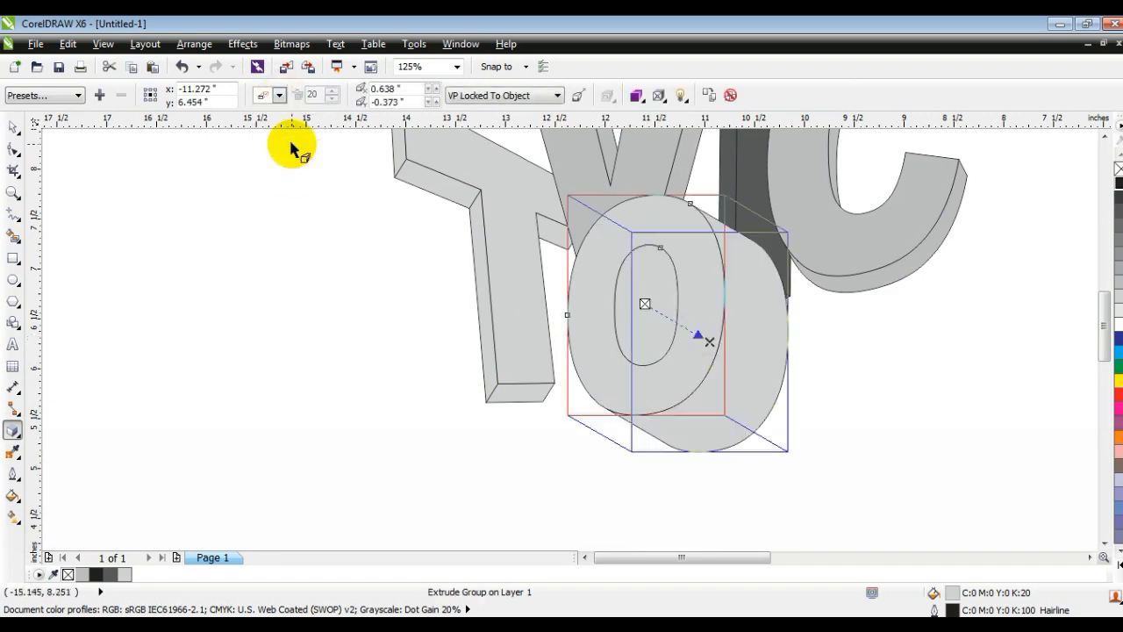
left_click(713, 341)
left_click(664, 362)
left_click_drag(696, 326, 647, 307)
- Break the O's extrude group apart and order both of its parts behind the V
left_click(13, 125)
left_click(194, 43)
left_click(223, 226)
left_click_drag(768, 466, 546, 181)
key("ctrl+Page_Down")
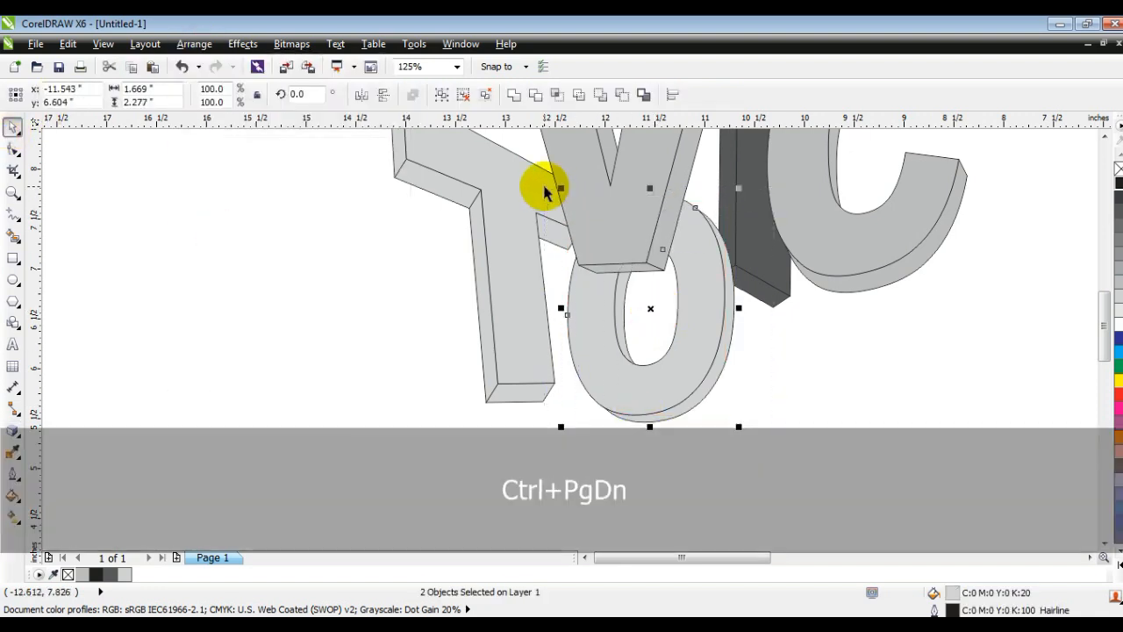
key("ctrl+Page_Up")
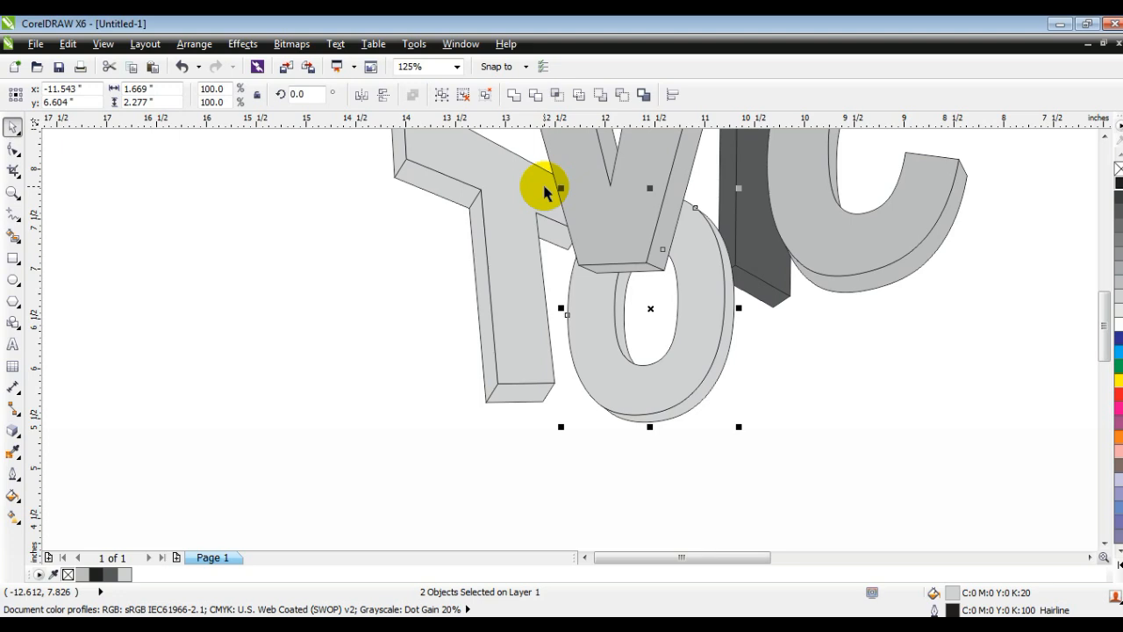
- Nudge the extruded O up slightly under the V and clear the selection
left_click(13, 192)
right_click(576, 311)
right_click(574, 286)
left_click_drag(469, 192, 999, 430)
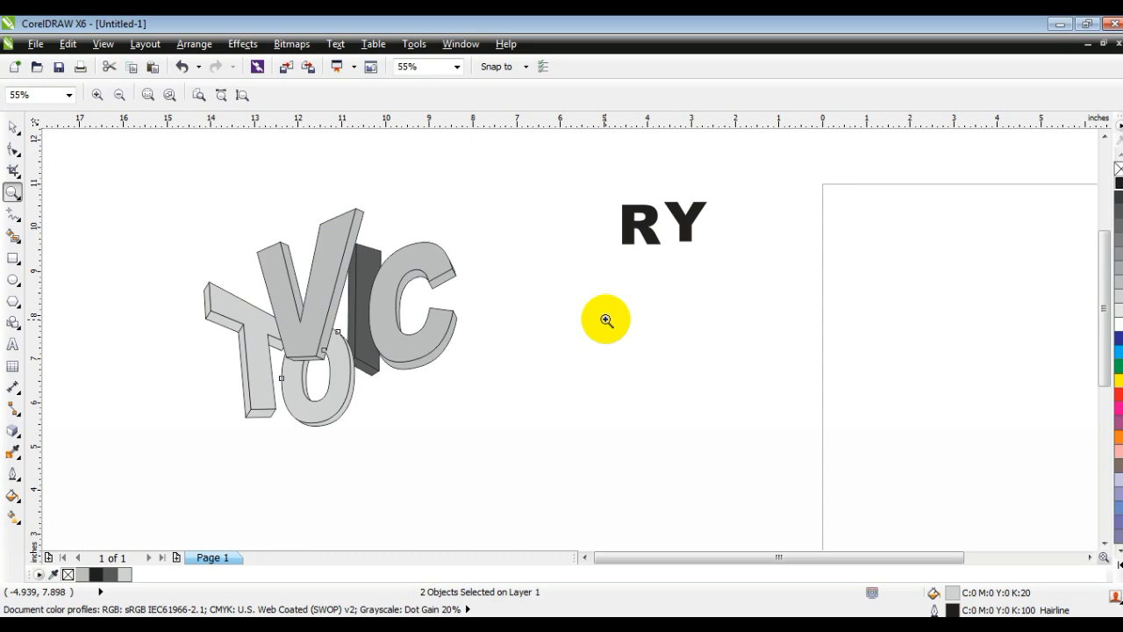
left_click(13, 129)
left_click_drag(338, 411, 338, 406)
left_click(419, 463)
left_click(459, 373)
- Place the R below the C and size it to about 2.8 by 2.4 inches with a 288.4° rotation
left_click_drag(641, 221, 491, 387)
left_click_drag(477, 389, 429, 475)
left_click(417, 430)
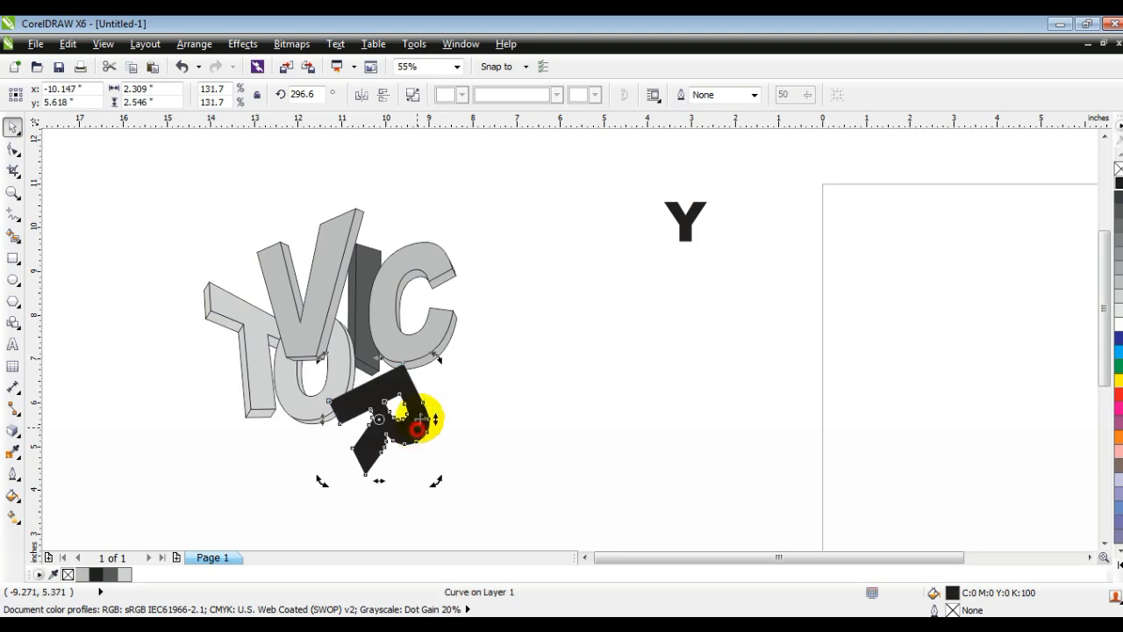
left_click_drag(438, 375, 439, 409)
key("F3")
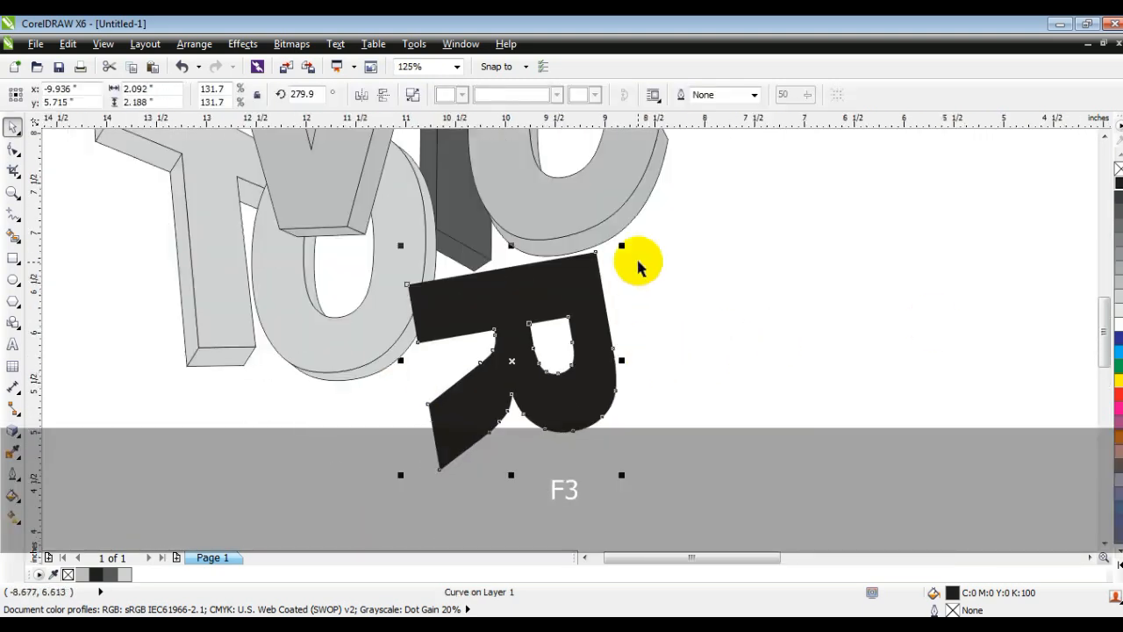
left_click(622, 360)
left_click_drag(681, 254, 663, 338)
- Give the R a 30% black fill and black hairline outline, and apply a shallow parallel extrusion toward its lower left
right_click(1118, 181)
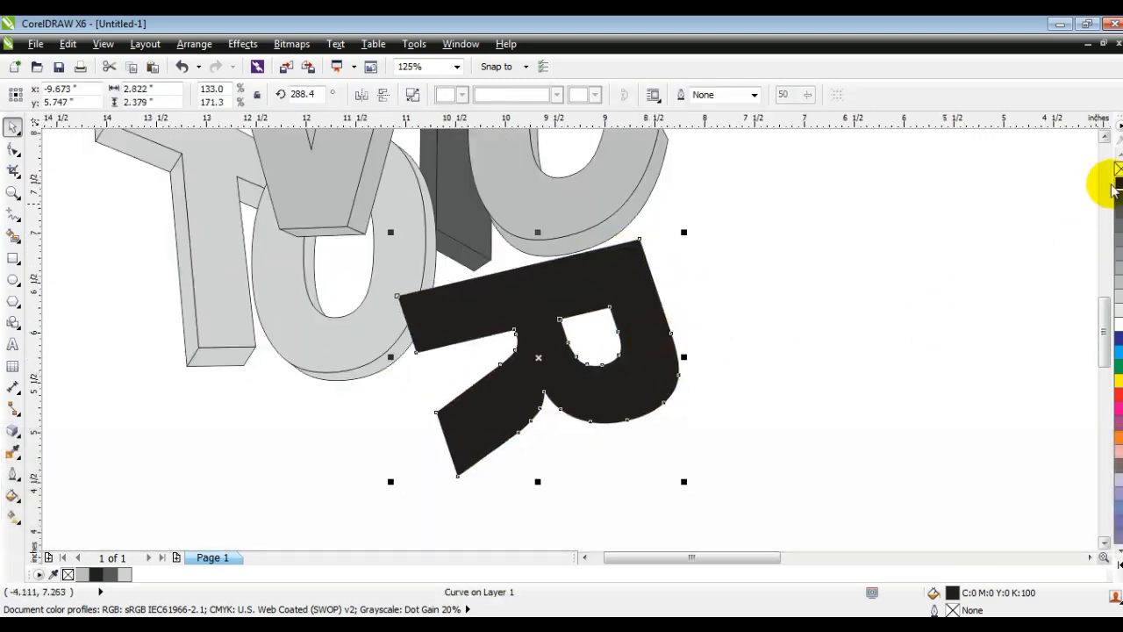
left_click(1117, 290)
left_click(13, 432)
mouse_move(581, 394)
left_mouse_down()
mouse_move(582, 410)
mouse_move(533, 376)
left_mouse_up()
left_click(280, 95)
left_click(289, 143)
- Redirect the R's extrusion so its depth runs slightly toward the letter's lower right
left_click(12, 130)
left_click(609, 377)
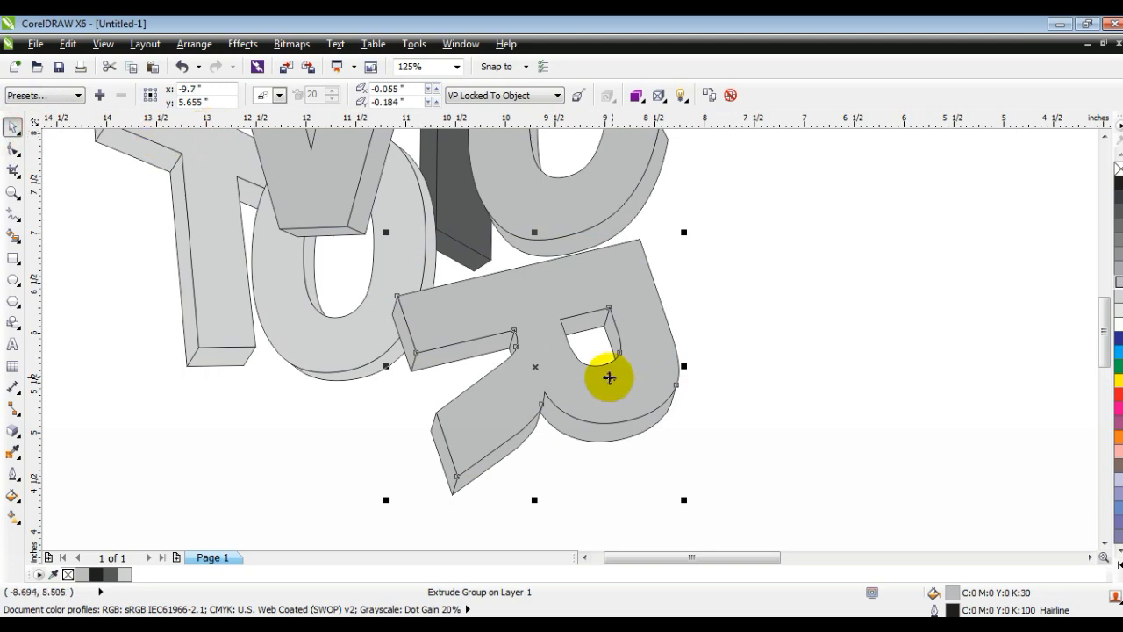
left_click(12, 430)
left_click_drag(534, 381, 543, 376)
left_click(542, 375)
left_click(627, 362)
- Break the R's extrude group apart and clear the selection
left_click(13, 128)
left_click(194, 43)
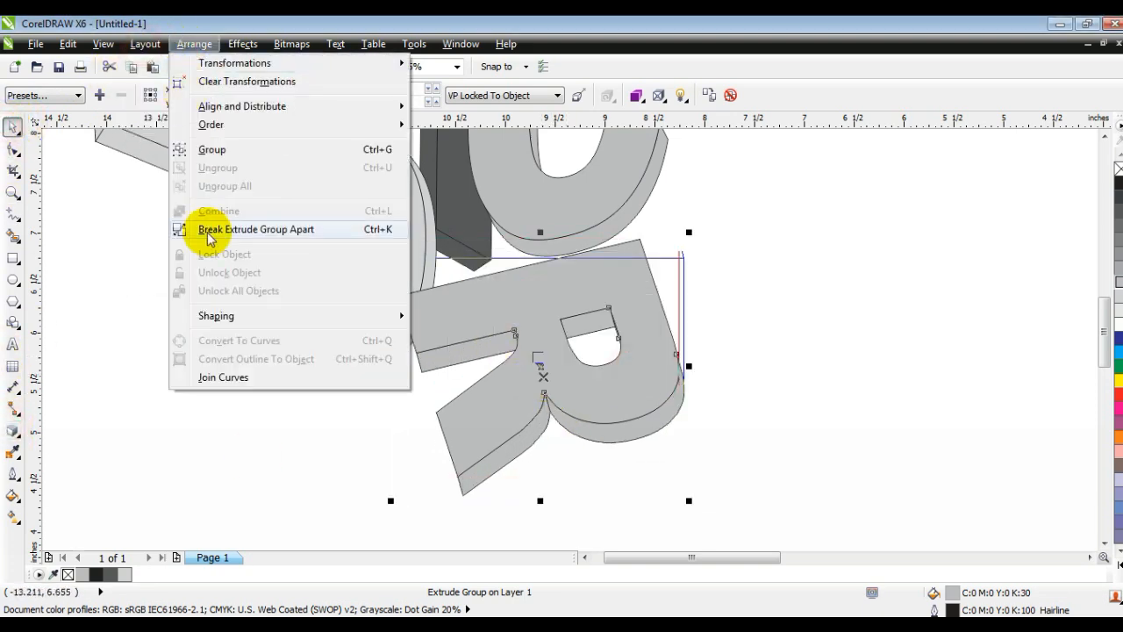
left_click(189, 226)
key("F3")
key("F3")
key("Escape")
- Place the Y to the right of the C and R, about 2.3 by 2.4 inches with a 10.9° rotation, and convert it to curves
left_click_drag(239, 221, 614, 408)
key("shift+F2")
key("Escape")
left_click_drag(901, 179, 607, 409)
key("ctrl+q")
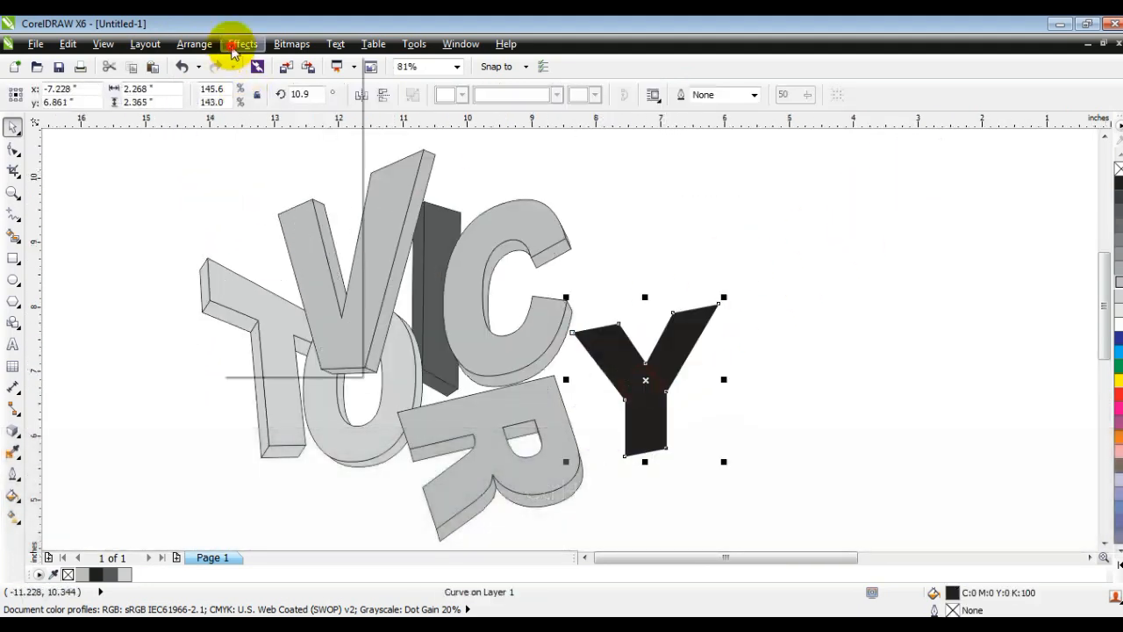
- Add perspective to the Y by stretching its right side up and down, and move it left against the C and R
left_click(265, 264)
left_click_drag(716, 302, 707, 263)
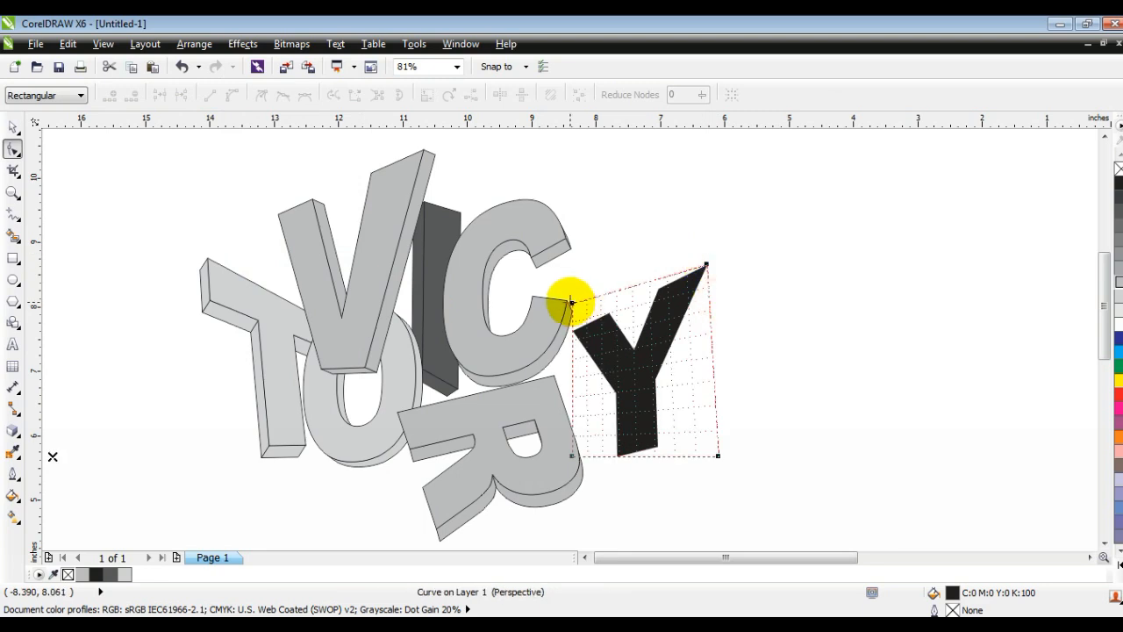
left_click_drag(714, 454, 717, 510)
left_click(12, 128)
left_click_drag(667, 350, 628, 347)
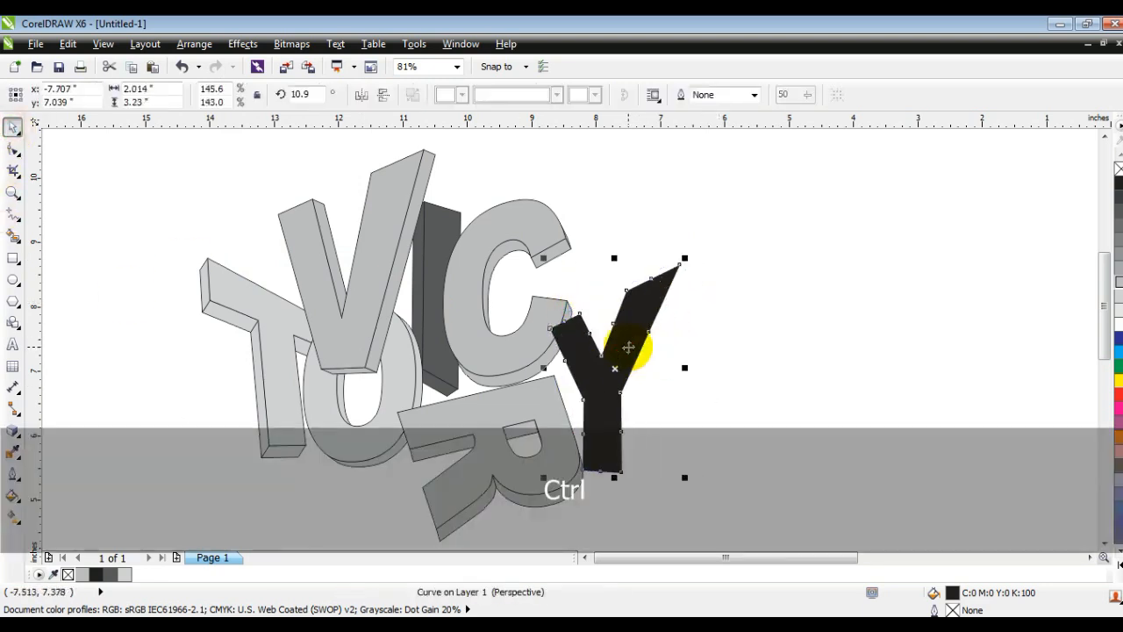
- Give the Y a 70% black fill and black hairline outline, and apply a shallow parallel extrusion toward its lower right
left_click(1116, 223)
key("shift+F2")
left_click(12, 430)
left_click_drag(609, 319, 588, 357)
left_click(279, 98)
left_click(274, 156)
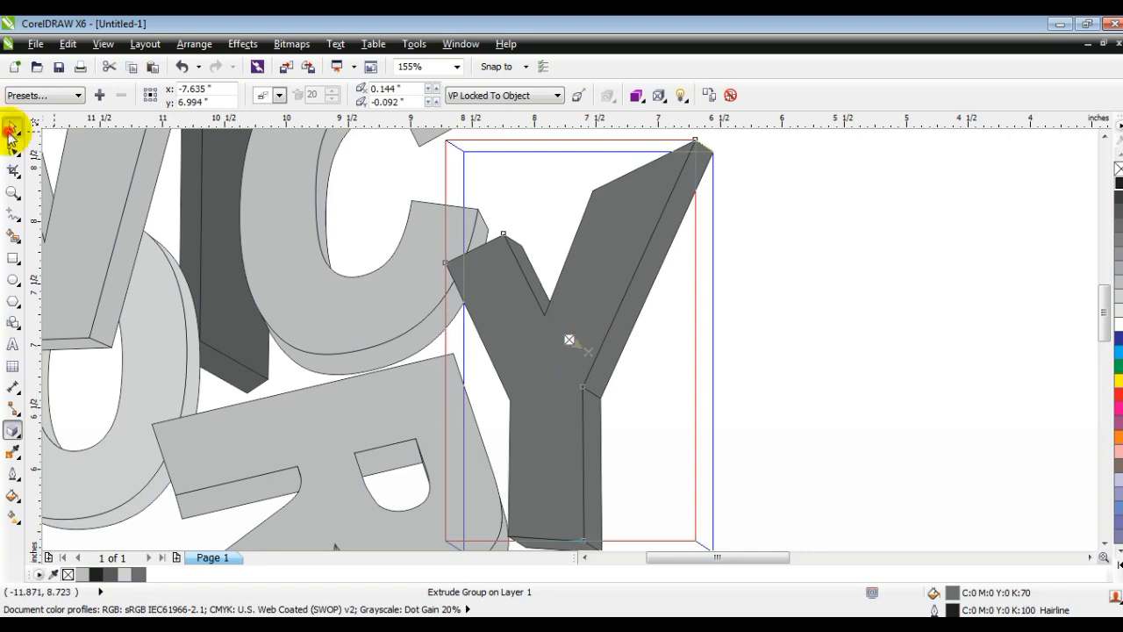
- Break the Y's extrude group apart, shift it slightly left, and order both of its parts behind the C and R
left_click(9, 130)
left_click(194, 44)
left_click(228, 227)
key("F3")
key("shift+F2")
key("Escape")
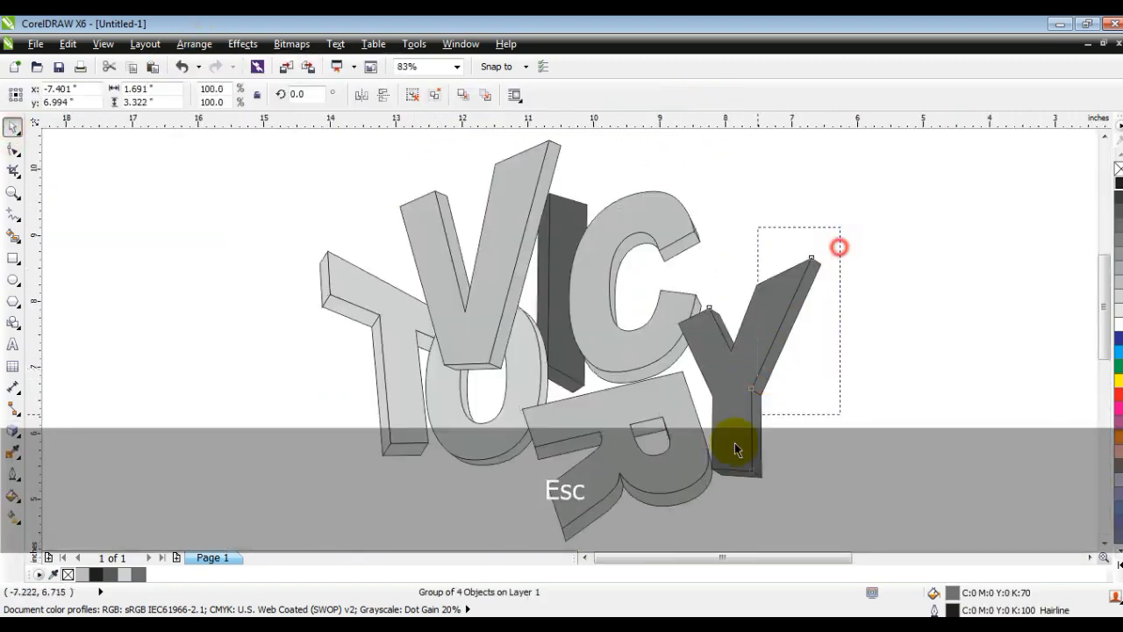
left_click(848, 401, "ctrl")
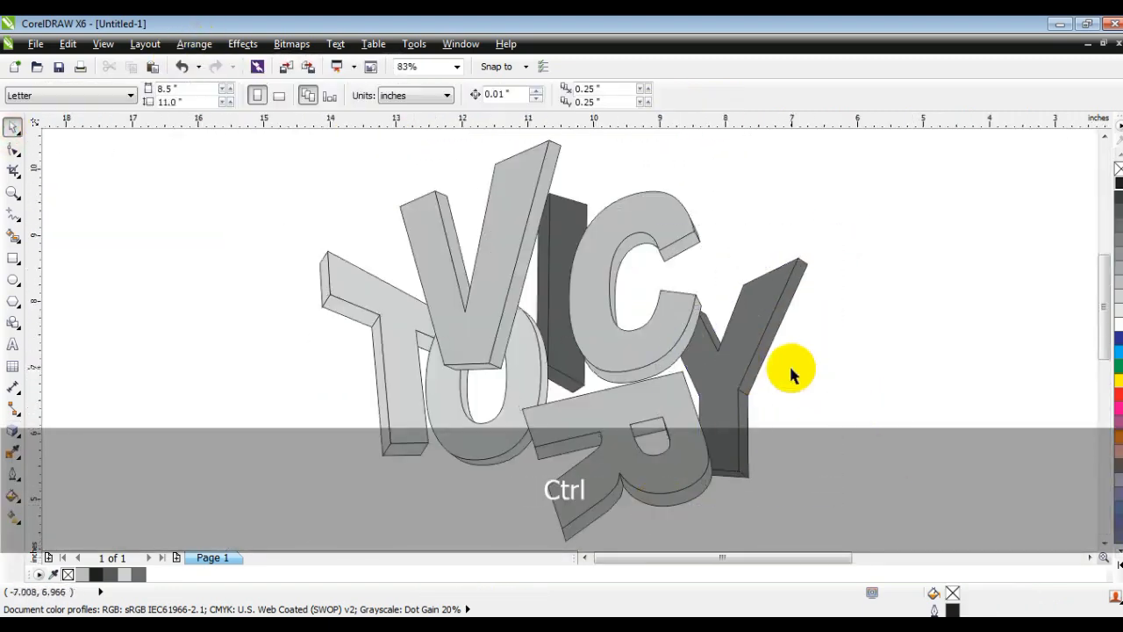
- Bring all parts of the T, V and O to the front of the layer and clear the selection
left_click_drag(569, 127, 569, 156)
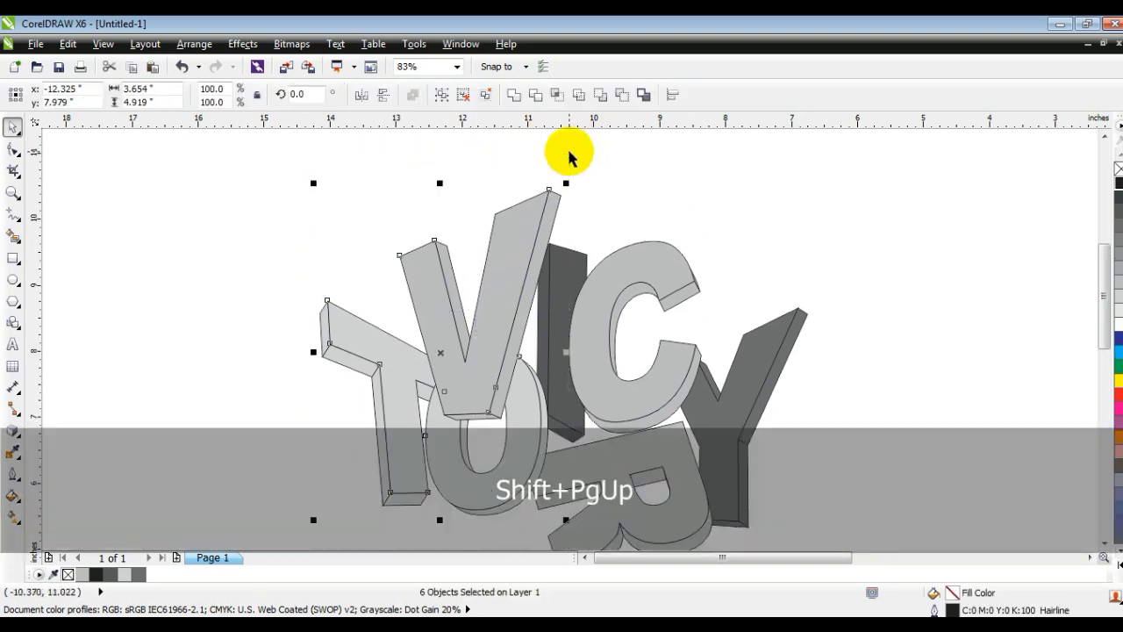
left_click(951, 324, "ctrl")
key("F3")
key("Escape")
- Nudge the extruded R up toward the C, and nudge the extruded Y slightly to the right
left_click_drag(720, 426, 520, 322)
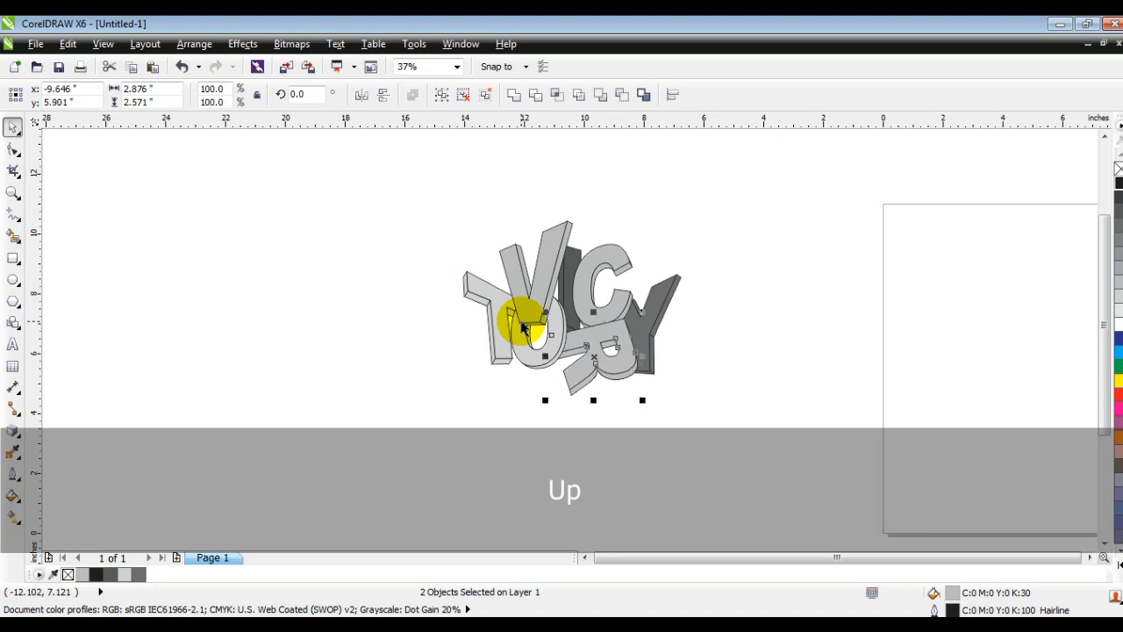
left_click(676, 401)
left_click_drag(708, 410, 605, 245)
key("Right")
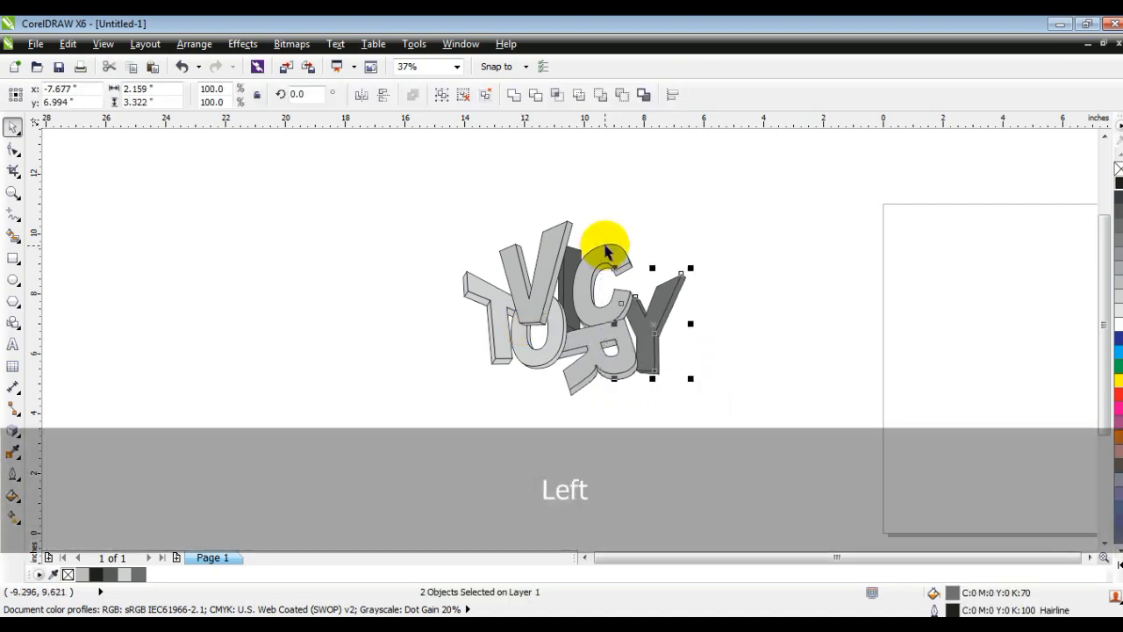
- Apply a linear fountain fill to the V's front face, from black at its base to magenta-purple at its top
left_click_drag(721, 405, 328, 182)
key("shift+F2")
key("Escape")
left_click(486, 310)
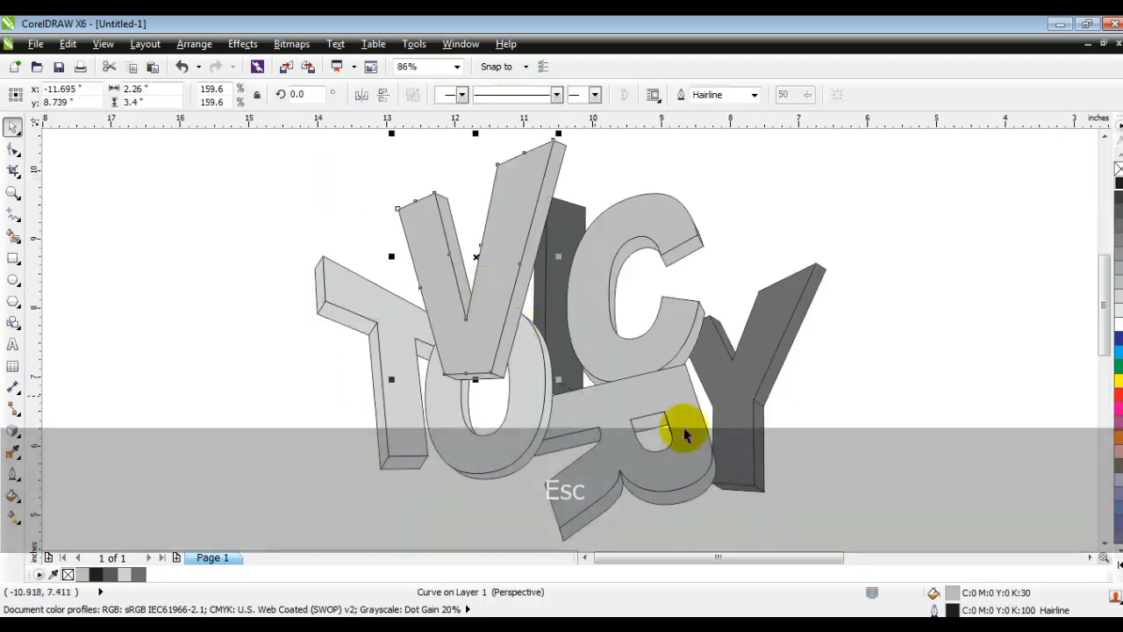
left_click(1117, 564)
left_click(1115, 168)
left_click(14, 517)
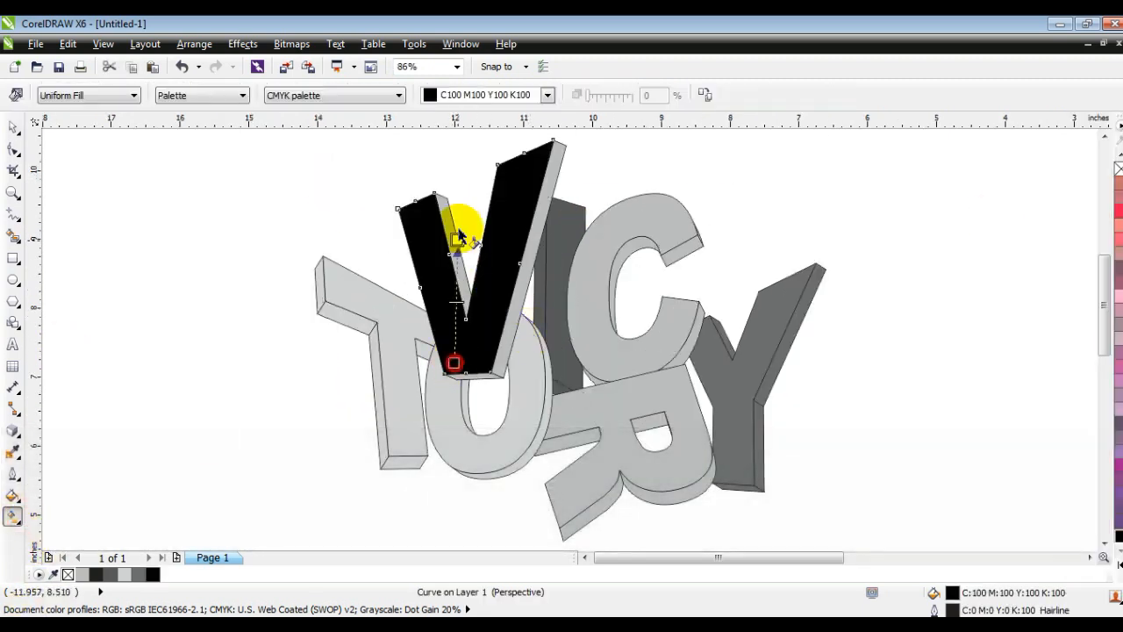
left_click_drag(459, 183, 452, 374)
left_click_drag(1118, 465, 459, 181)
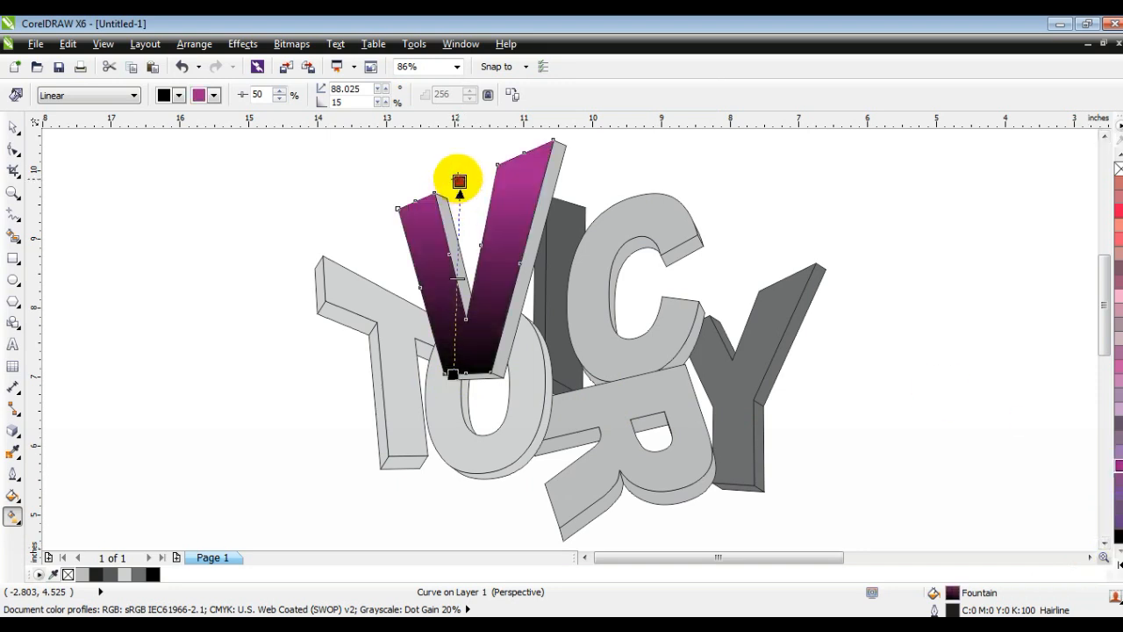
- Apply a linear fountain fill to the V's extruded sides, from black at the base to magenta-purple at the top
left_click(550, 189)
left_click(152, 574)
left_click_drag(499, 355, 531, 197)
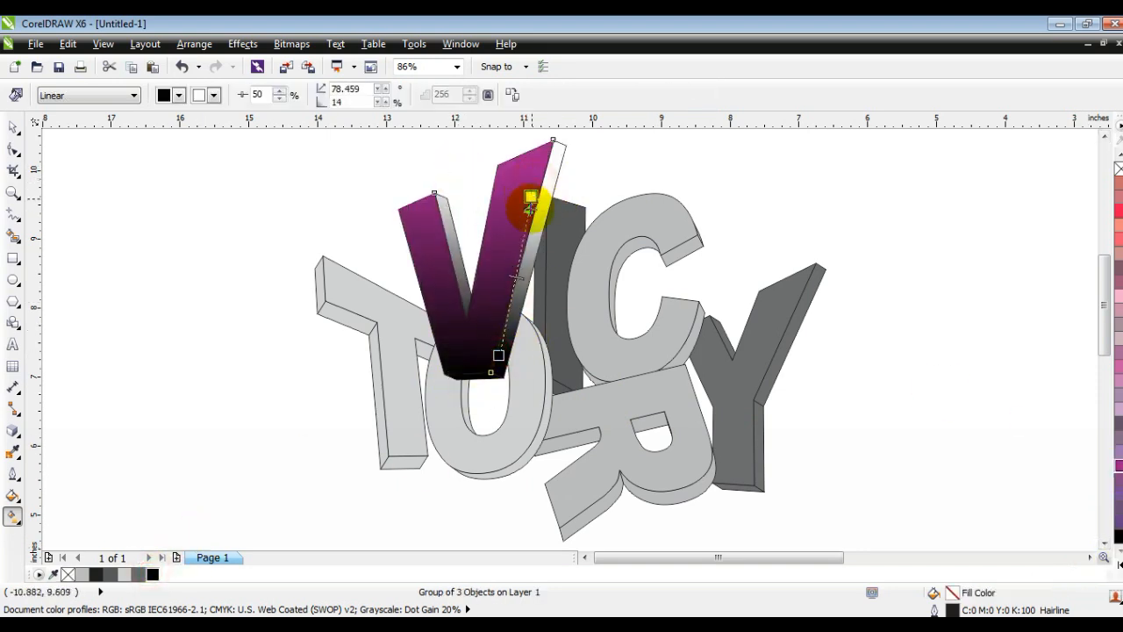
left_click_drag(574, 228, 531, 149)
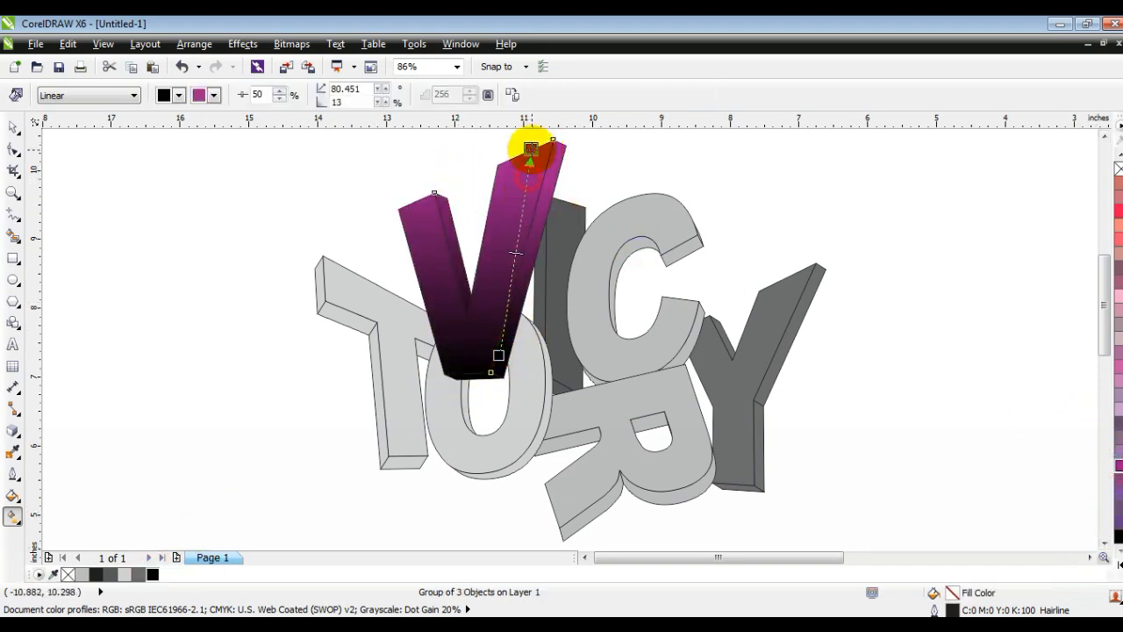
- Apply a linear fountain fill to the T's front face, from black on its right to light teal on its left
left_click(12, 128)
left_click(401, 336)
left_click(1118, 536)
key("g")
left_click_drag(458, 365, 339, 342)
left_click(1118, 564)
left_click_drag(1085, 267, 338, 342)
mouse_move(458, 365)
left_mouse_down()
mouse_move(434, 369)
mouse_move(421, 346)
left_mouse_up()
- Apply a linear fountain fill to the T's extruded sides, from black at the top to light teal at the base
left_click(13, 128)
left_click(358, 328)
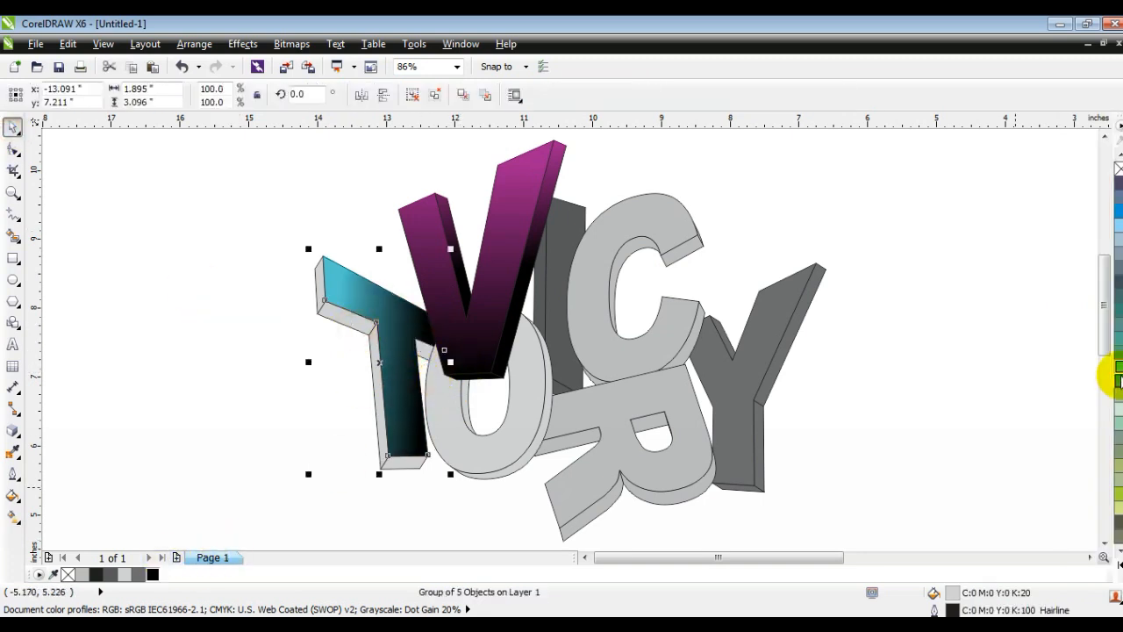
left_click(1117, 368)
key("g")
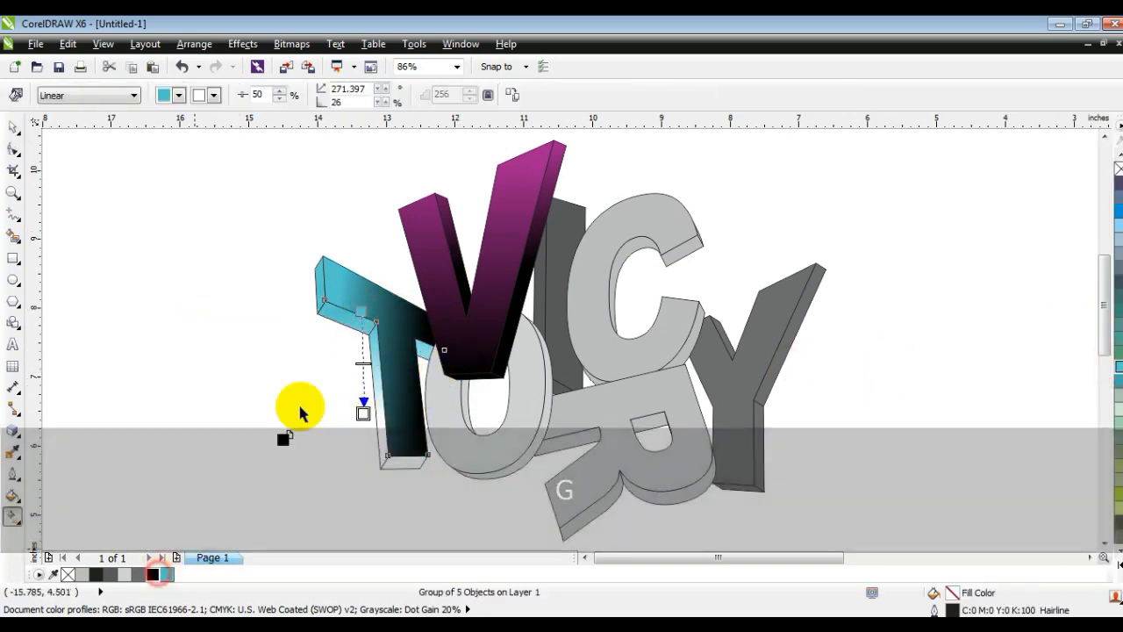
key("ctrl+z")
left_click_drag(153, 574, 361, 312)
left_click_drag(1117, 367, 366, 443)
left_click_drag(361, 311, 347, 245)
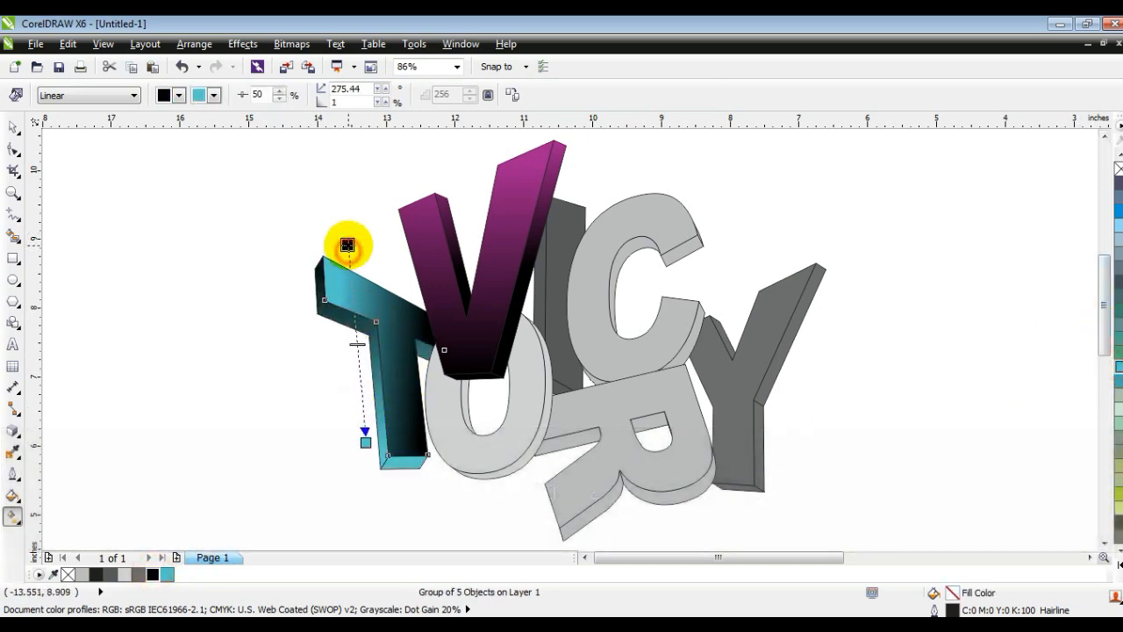
left_click(13, 127)
left_click(147, 303)
- Apply a linear fountain fill to the O's front face, from black under the V to lime green at its base
left_click(439, 416)
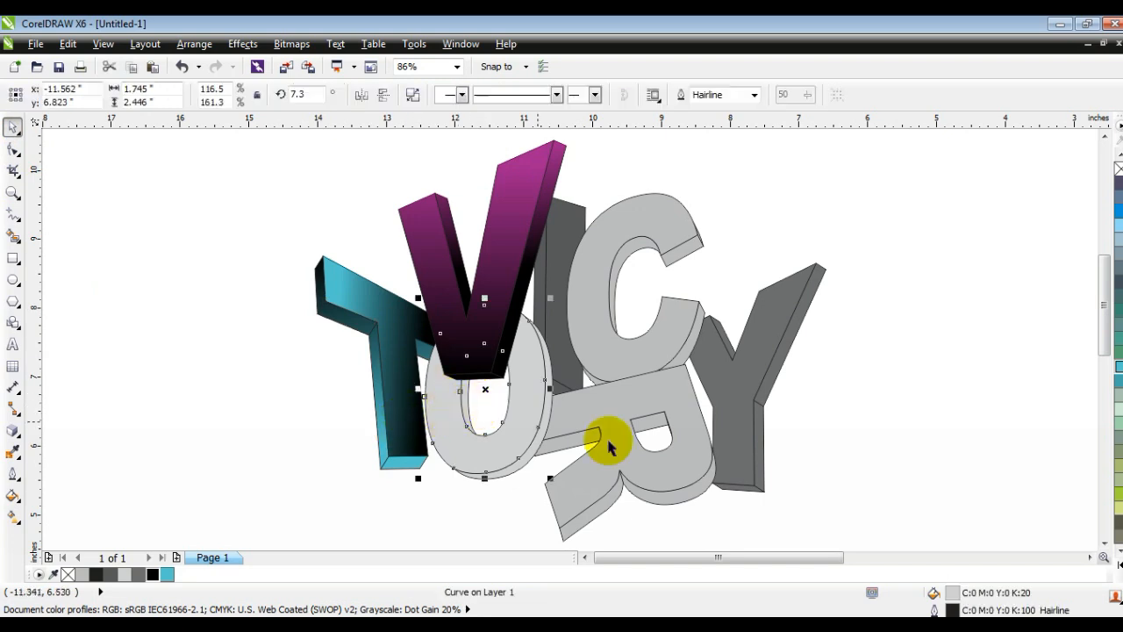
left_click(152, 575)
key("g")
left_click_drag(477, 354, 473, 463)
left_click_drag(477, 354, 478, 308)
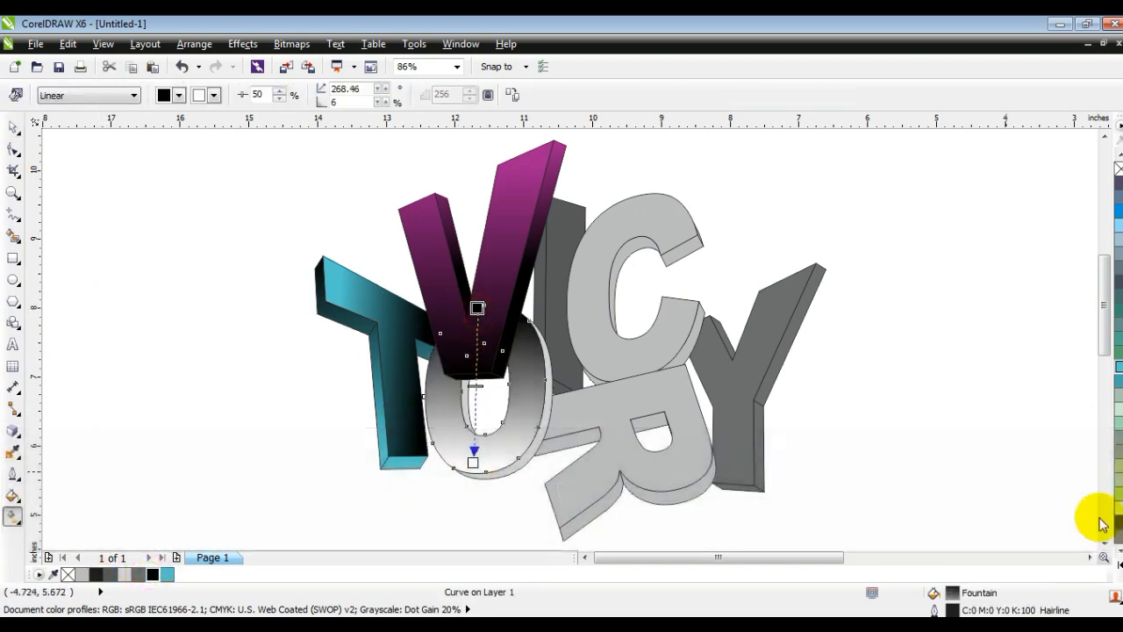
left_click_drag(494, 491, 483, 462)
- Apply a diagonal linear fountain fill to the O's extruded sides, from black at the upper left to lime green at the lower right
left_click(551, 404)
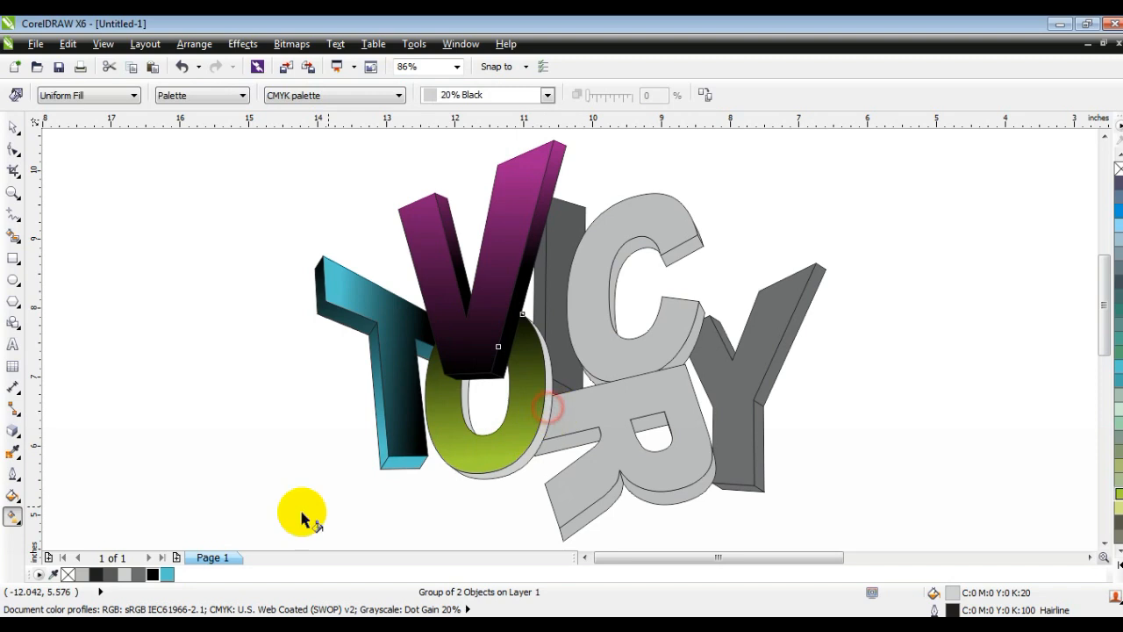
left_click(152, 574)
left_click_drag(532, 435, 464, 368)
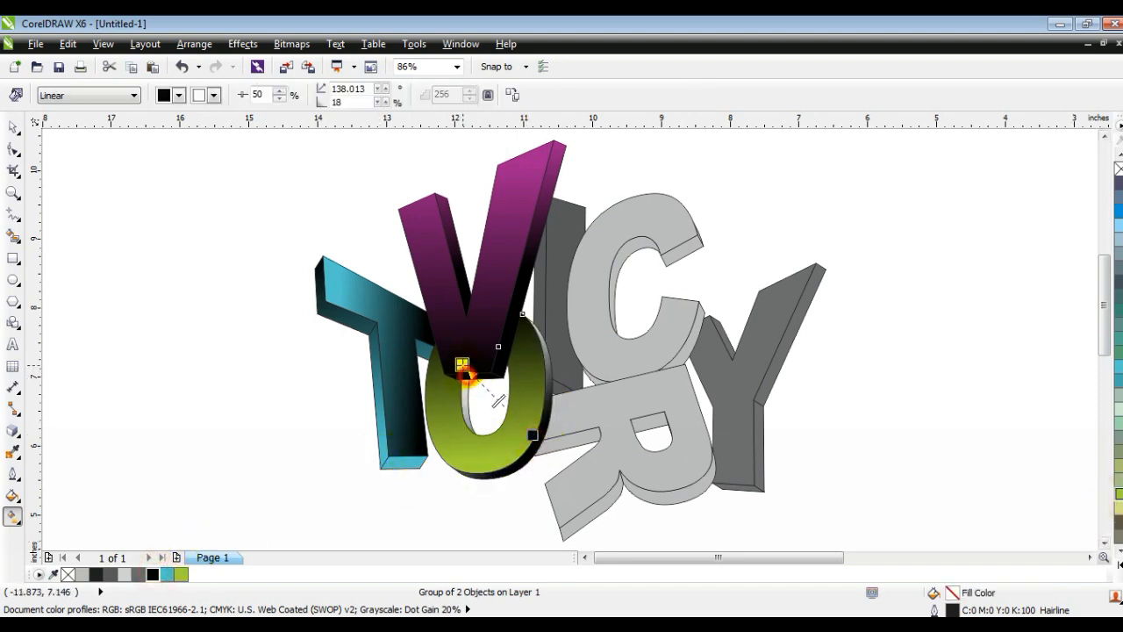
left_click_drag(489, 414, 545, 450)
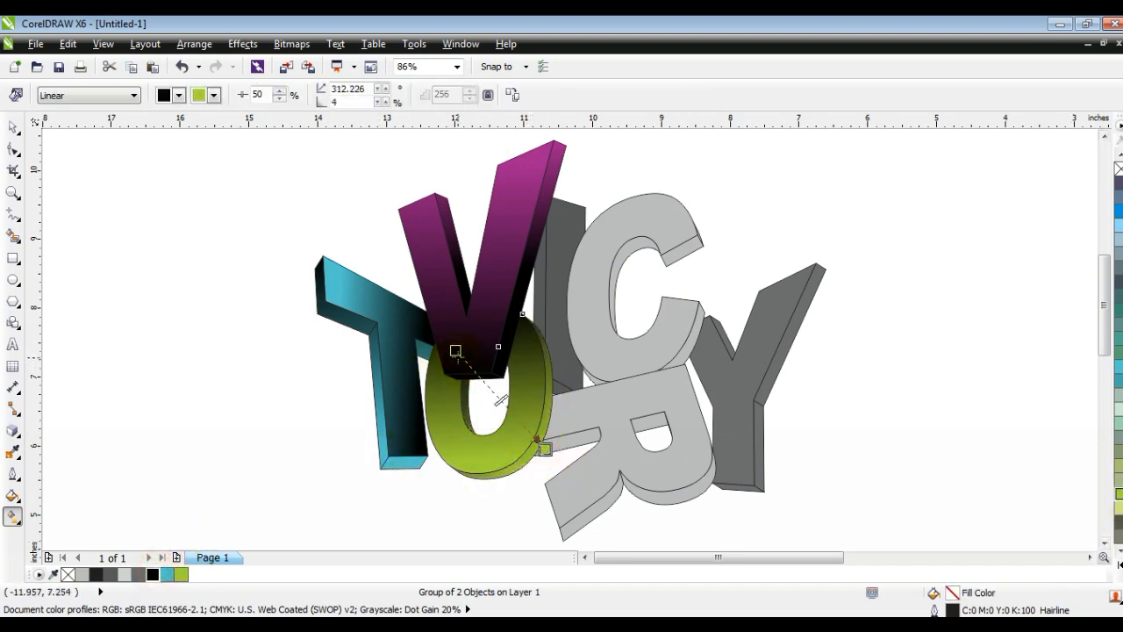
left_click(12, 127)
left_click(165, 346)
- Apply black-to-blue linear fountain fills to both the front face and the extruded sides of the I
key("F3")
left_click_drag(727, 454, 424, 225)
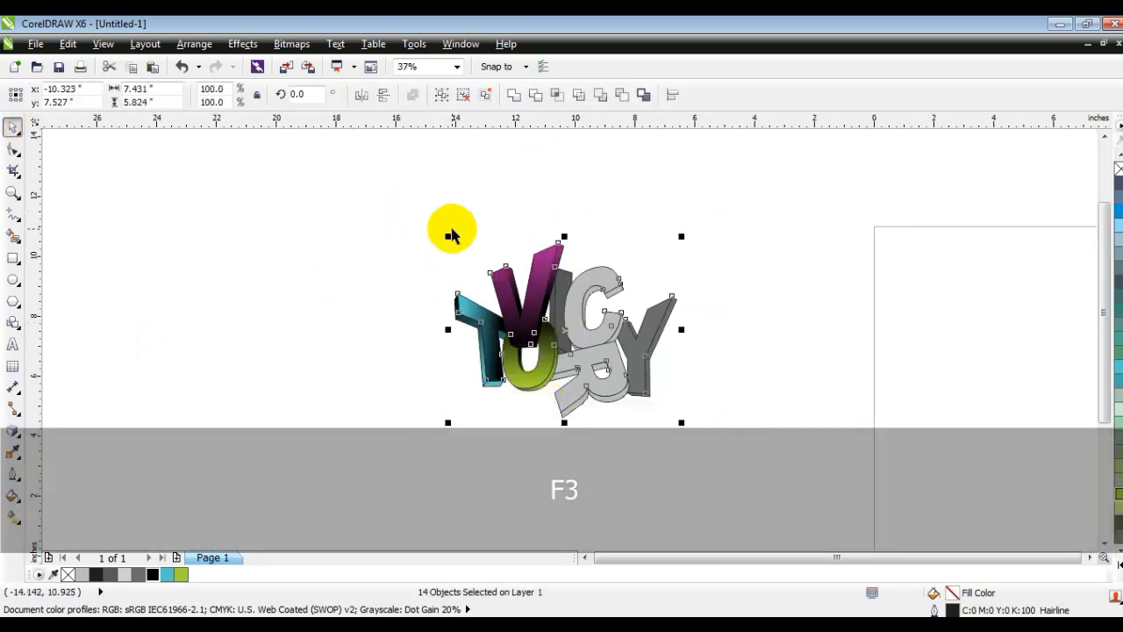
key("shift+F2")
key("Escape")
left_click(555, 233)
left_click(1119, 211)
key("g")
left_click_drag(152, 575, 588, 358)
left_click_drag(588, 297, 563, 279)
left_click(537, 294)
left_click(152, 575)
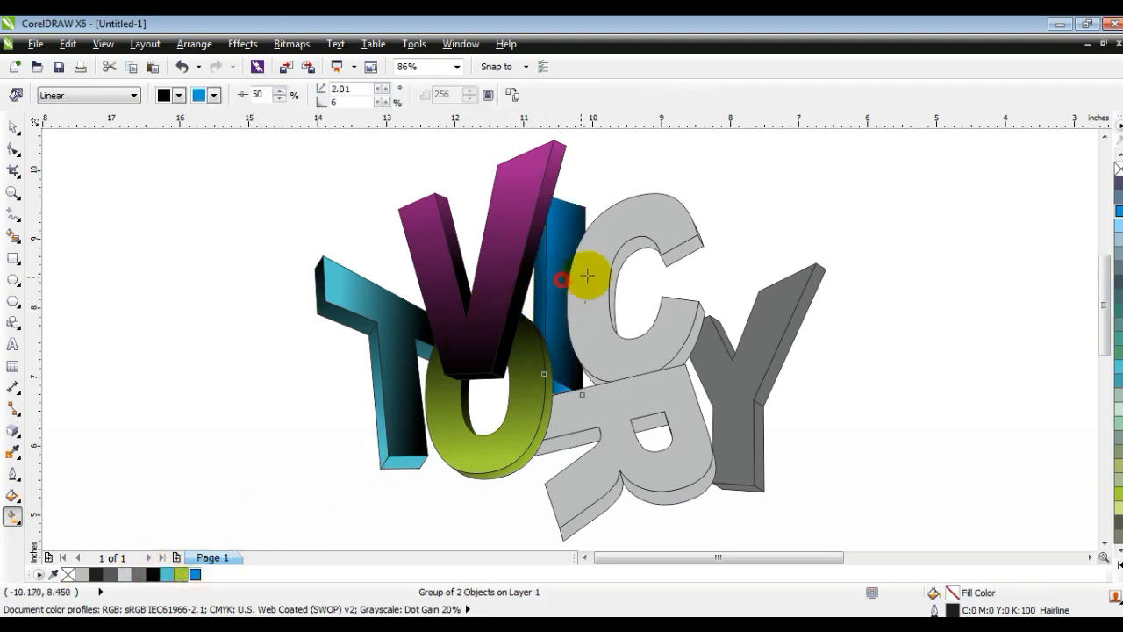
- Apply a linear fountain fill to the C's front face, from black at its lower left to red at its upper right
left_click(14, 128)
left_click(652, 214)
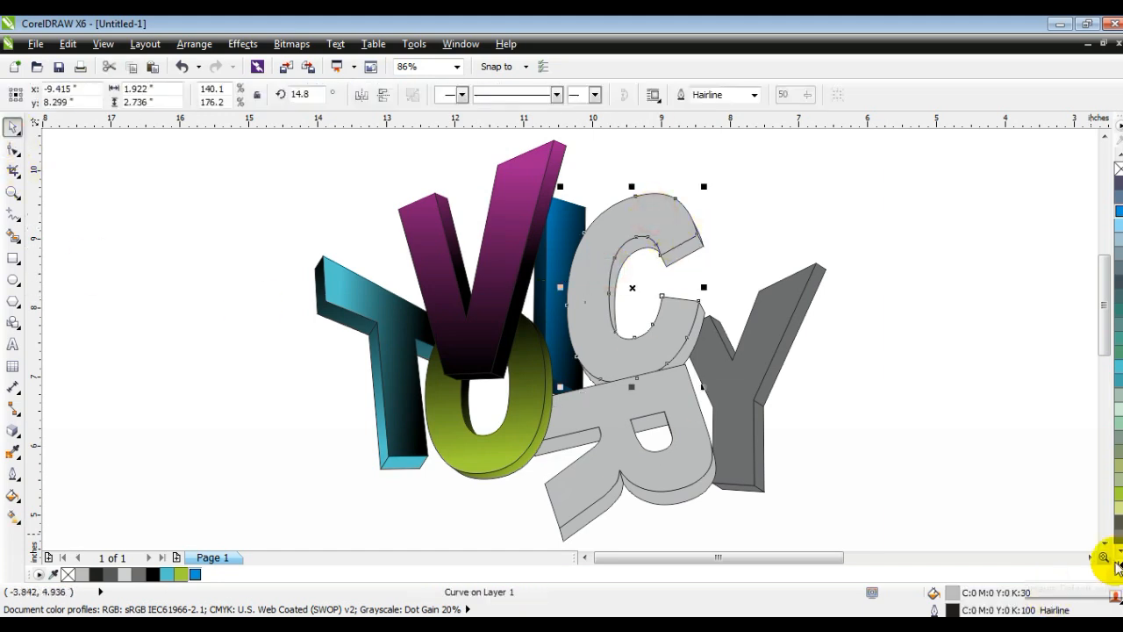
left_click(1107, 551)
left_click(1074, 379)
left_click(152, 574)
key("g")
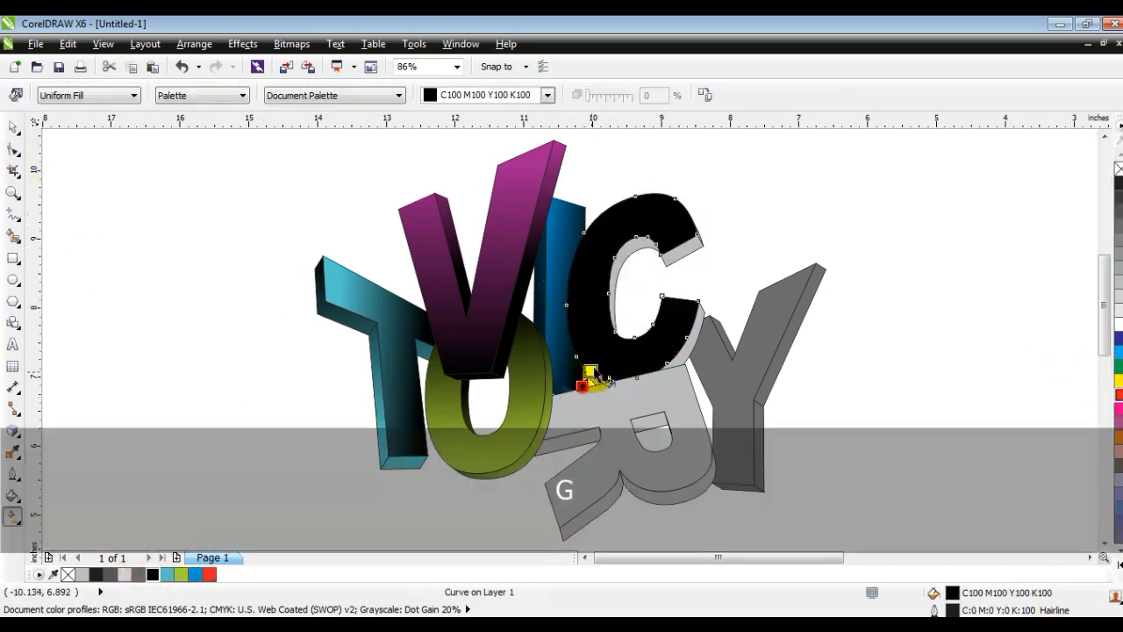
left_click_drag(582, 384, 695, 243)
left_click_drag(209, 576, 695, 243)
- Apply a linear fountain fill to the C's extruded sides, from black on the left to red on the right
left_click(668, 262)
left_click(152, 574)
left_click_drag(604, 316, 717, 285)
left_click_drag(1119, 395, 718, 284)
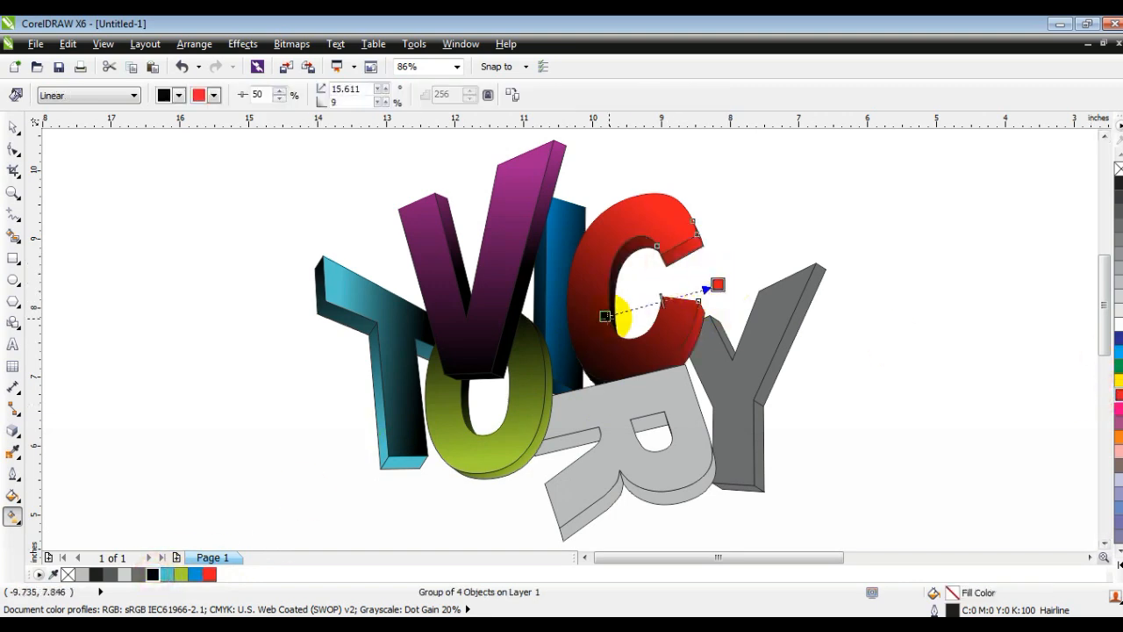
- Apply a linear fountain fill to the R's front face, from black at its lower left to orange at its upper right
left_click(15, 127)
left_click(571, 406)
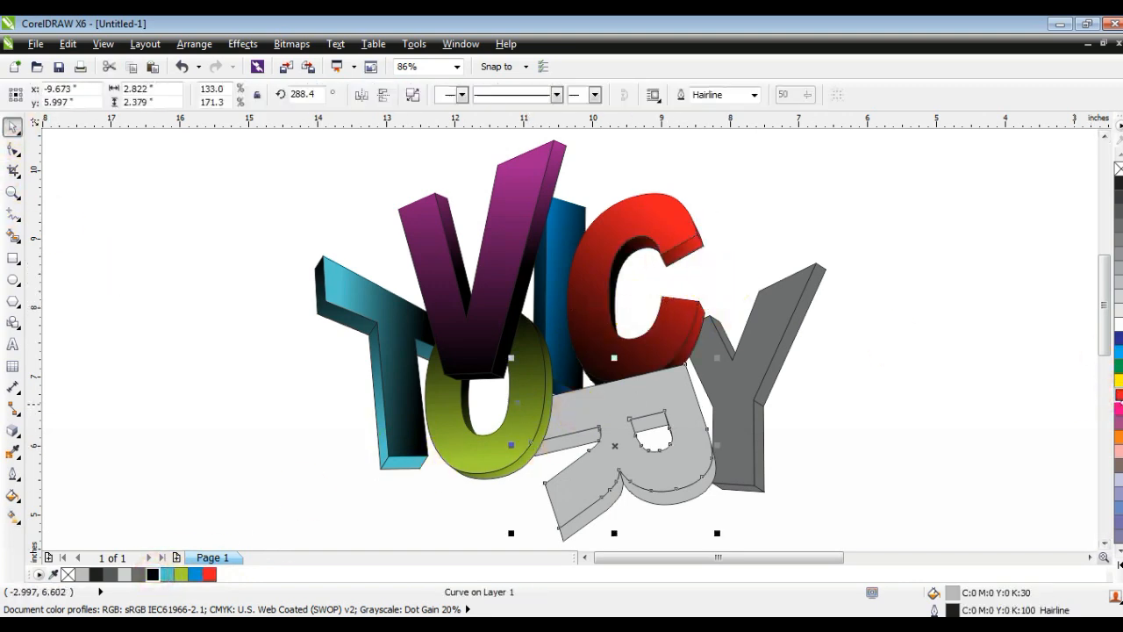
left_click(1118, 437)
key("g")
left_click(153, 575)
left_click_drag(575, 428, 691, 401)
left_click_drag(224, 575, 652, 369)
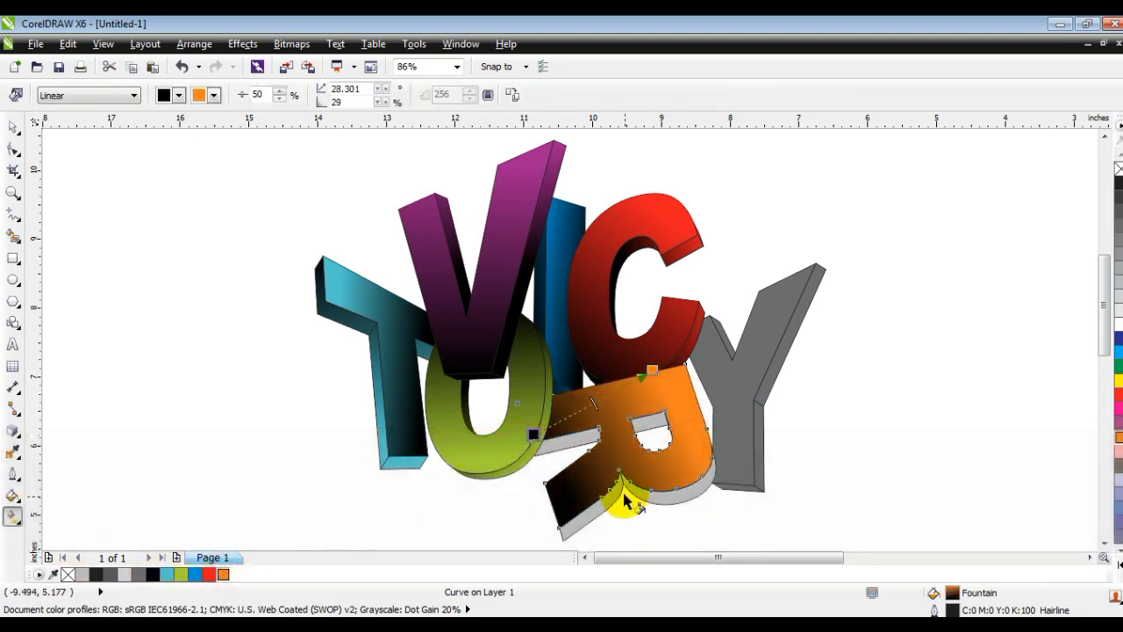
- Apply a black-to-orange linear fountain fill to the R's extruded sides, adjust its direction, and undo the last change
left_click(626, 501)
left_click(140, 575)
left_click(153, 574)
left_click_drag(600, 496, 722, 429)
left_click_drag(224, 574, 722, 429)
left_click_drag(722, 429, 769, 427)
left_click_drag(633, 400, 686, 518)
left_click_drag(735, 364, 736, 369)
left_click(12, 127)
left_click(92, 260)
key("ctrl+z")
- Apply a linear fountain fill to the Y's front face, from black at its left to pinkish red (M:100 Y:60) at its right
left_click(755, 386)
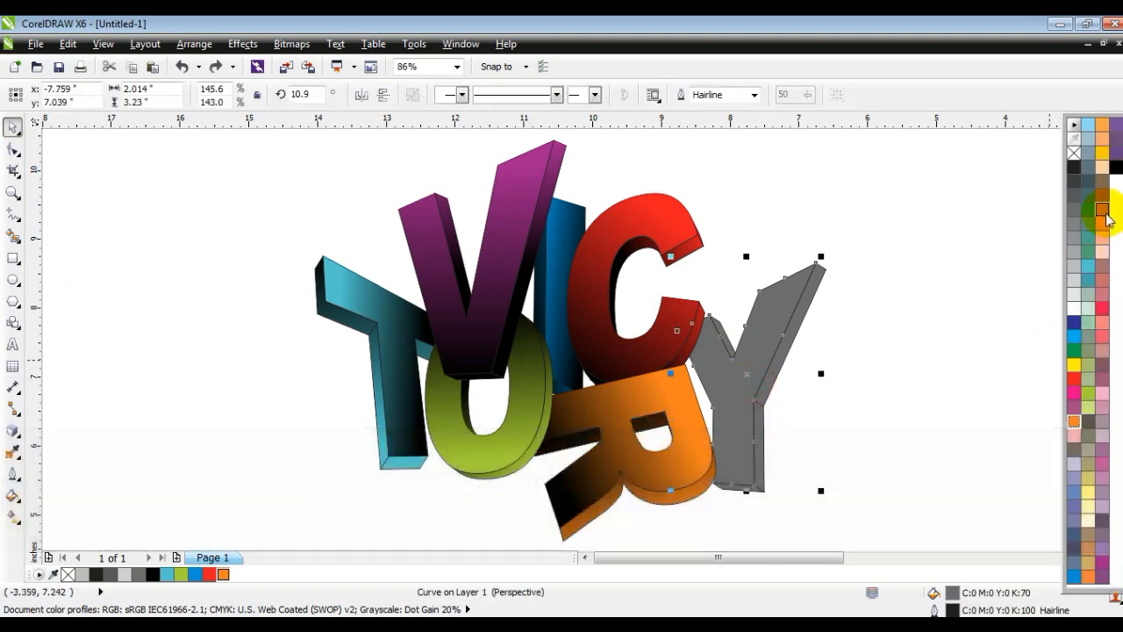
left_click(1088, 321)
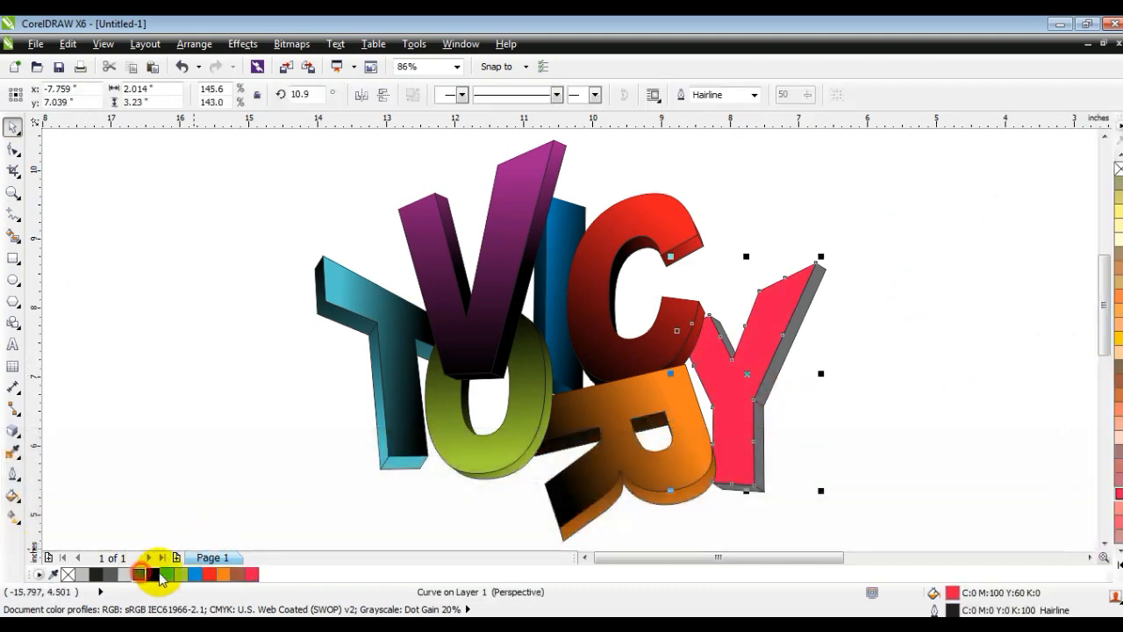
left_click(152, 574)
key("g")
left_click_drag(767, 366, 782, 365)
left_click_drag(251, 573, 780, 360)
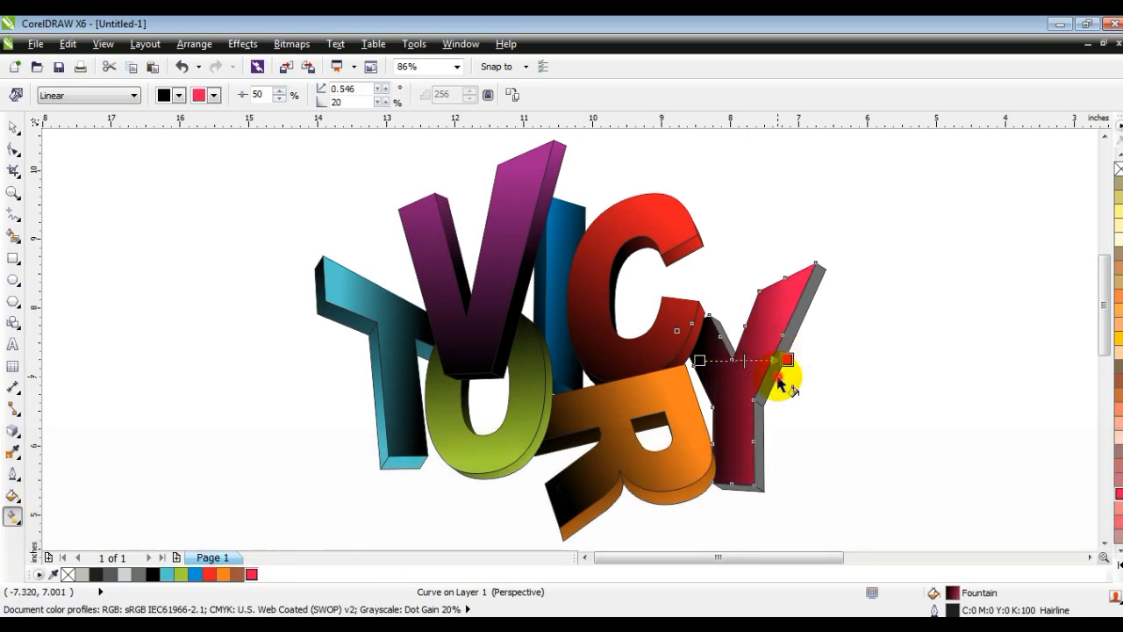
- Apply a linear fountain fill to the Y's extruded sides, from black on the left to pinkish red on the right
left_click(774, 376)
left_click_drag(689, 355, 856, 393)
left_click_drag(856, 392, 875, 394)
left_click(12, 128)
- Remove the outlines from all the letter pieces and group them into one object
key("F3")
key("Escape")
left_click_drag(218, 181, 551, 409)
right_click(1118, 168)
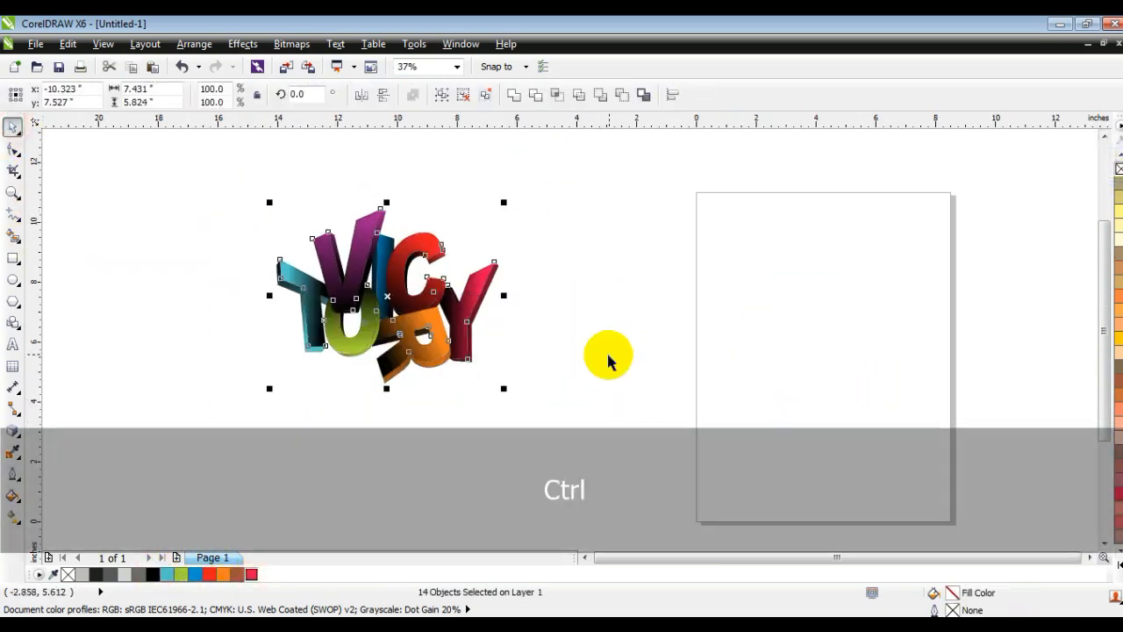
key("ctrl+g")
- Draw a rectangle about 9.9 by 6.2 inches around the lettering, fill it with 20% black, and send it to the back
left_click(12, 192)
left_click_drag(214, 175, 696, 431)
left_click(13, 258)
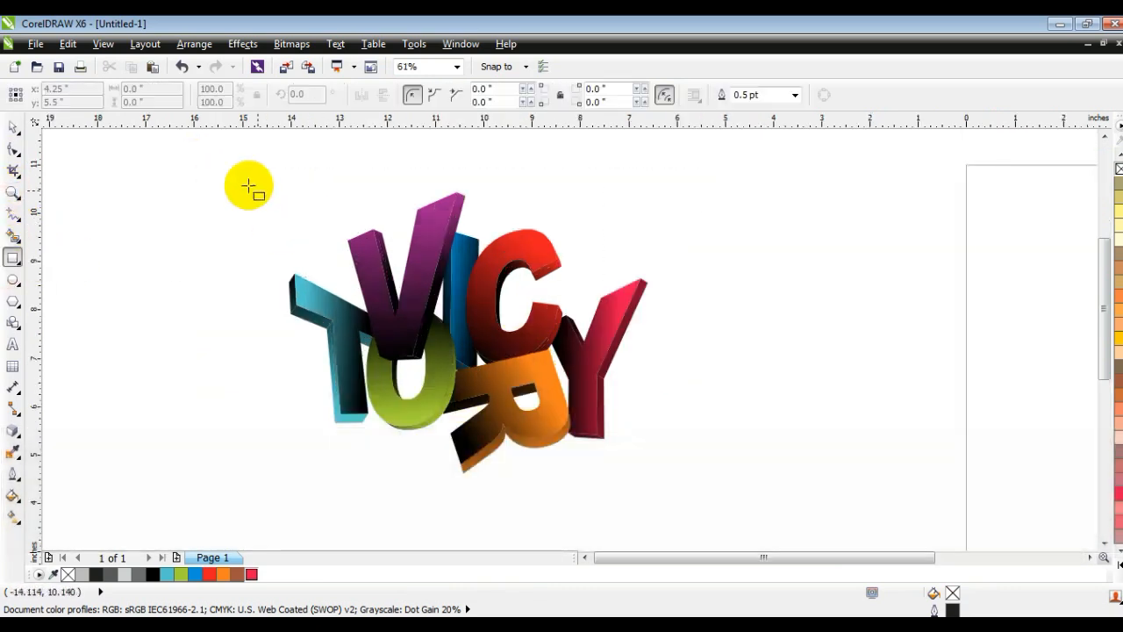
left_click_drag(239, 175, 718, 477)
key("space")
left_click(195, 574)
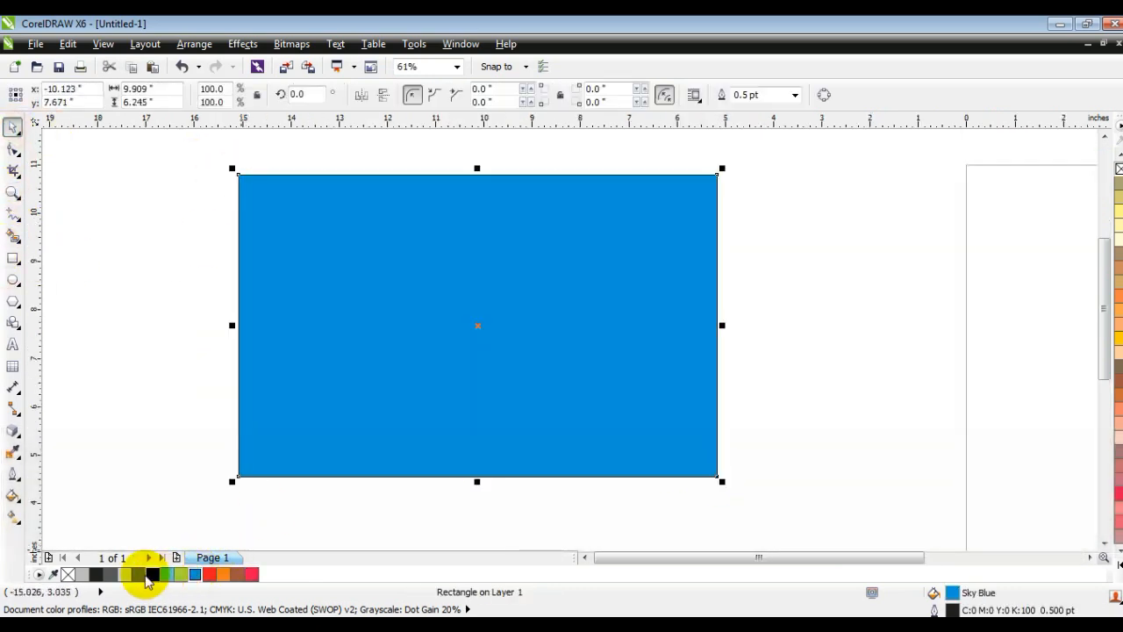
left_click(124, 574)
key("shift+Page_Down")
key("Escape")
- Enlarge the background rectangle about its center to about 12.8 by 8.0 inches
left_click(730, 424)
left_click(697, 433)
left_click_drag(723, 482, 791, 525)
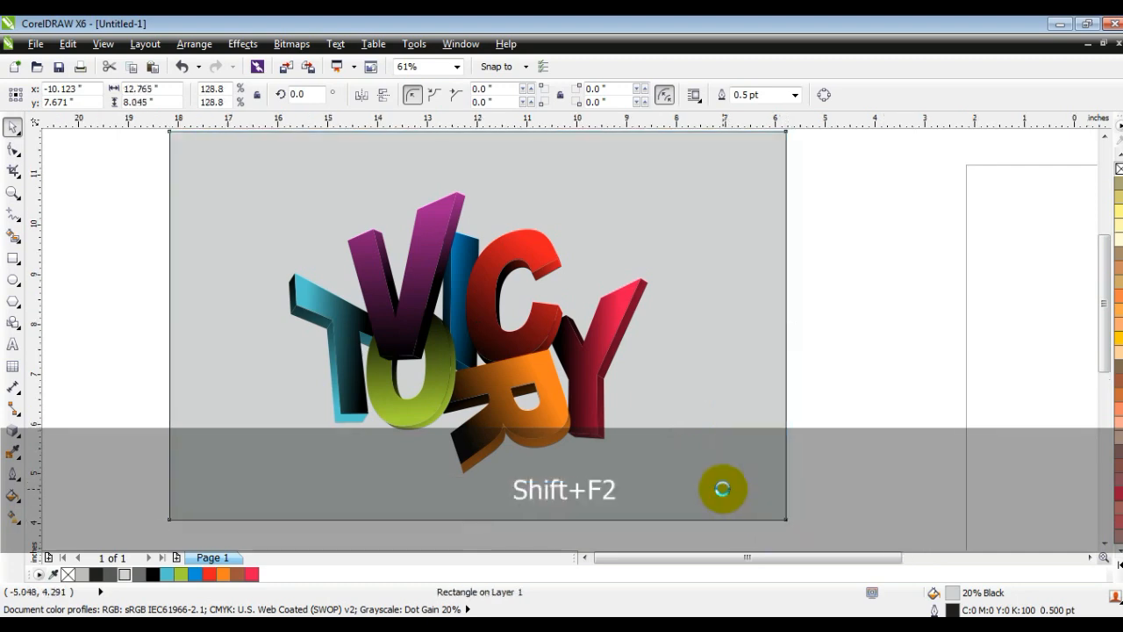
scroll(828, 407, "down", 1)
key("Escape")
key("F4")
- Give the background rectangle a radial fountain fill that runs from white at the center to 20% black at the edges
left_click(740, 272)
key("g")
left_click_drag(572, 271, 584, 449)
left_click(1117, 566)
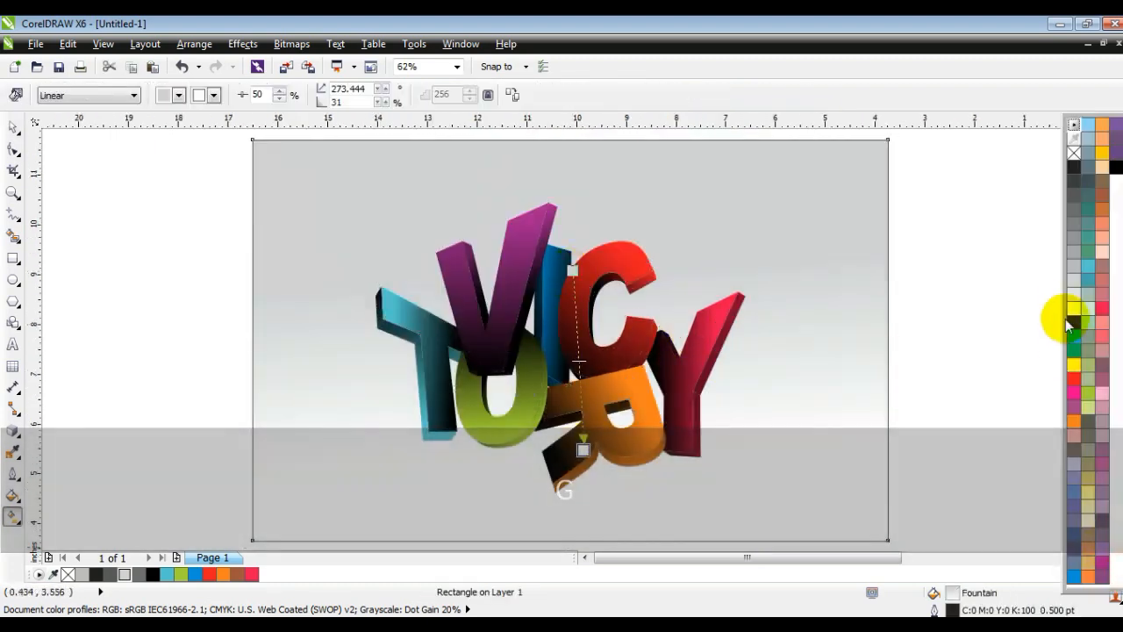
left_click(88, 95)
left_click(52, 131)
left_click_drag(574, 416, 570, 511)
left_click(14, 127)
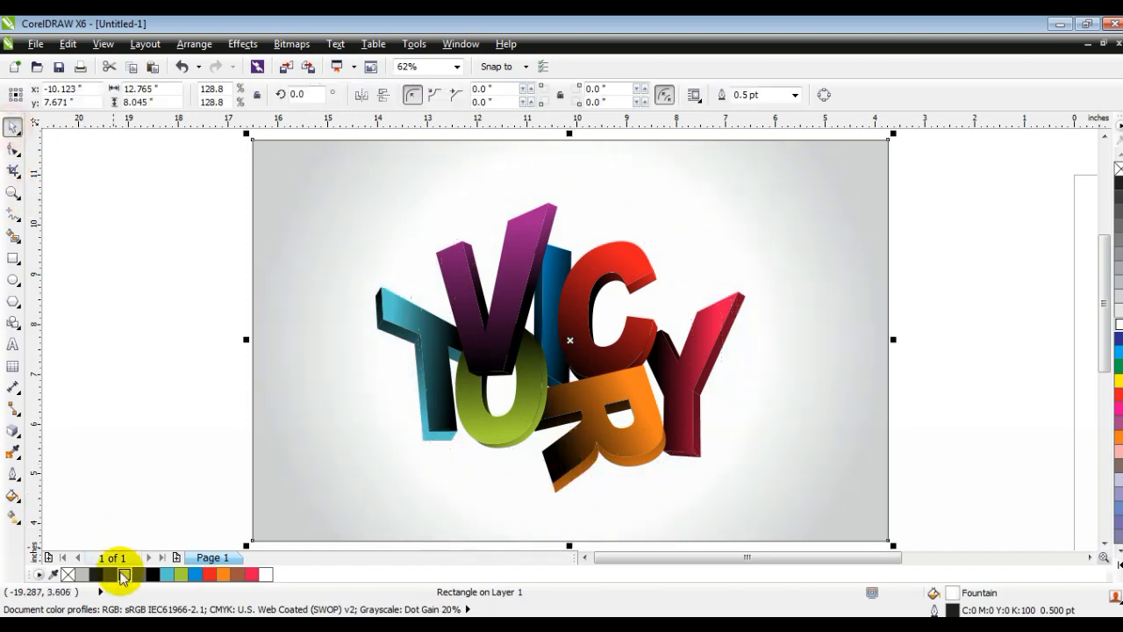
- Fill the background rectangle with solid black and widen it evenly on both sides to about 14.3 inches
left_click(151, 574)
key("Escape")
scroll(325, 297, "down", 1)
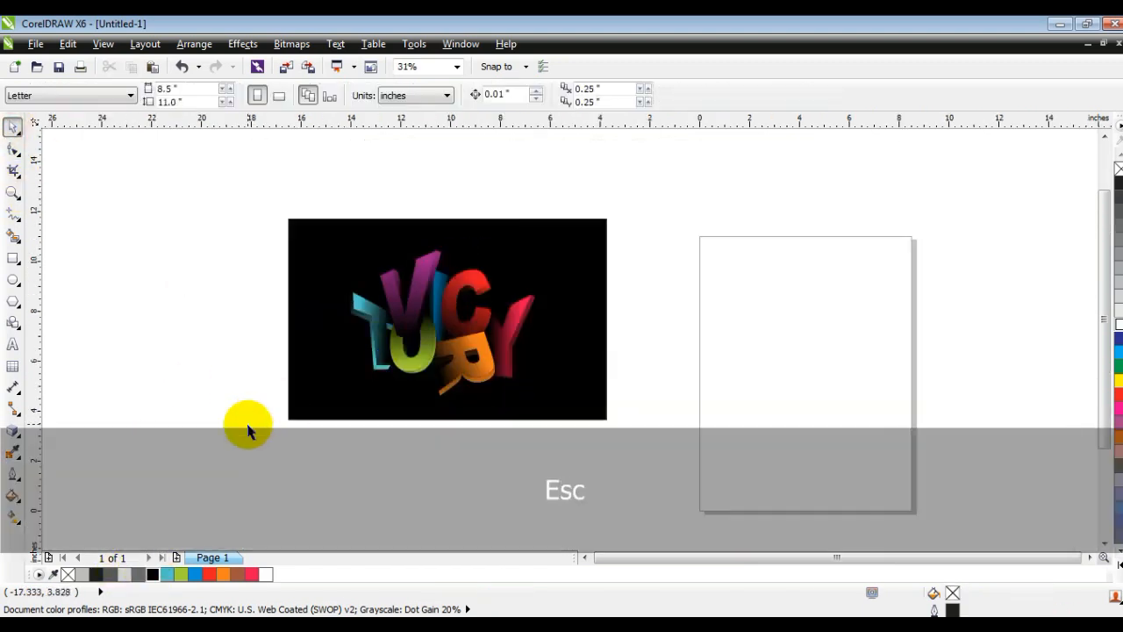
left_click(331, 415)
left_click_drag(611, 319, 631, 318)
left_click(668, 390)
key("F4")
- Shift the dark end of the O's gradient upward within the lettering group, and ungroup the lettering
left_click(65, 236)
key("Escape")
left_click_drag(188, 161, 764, 501)
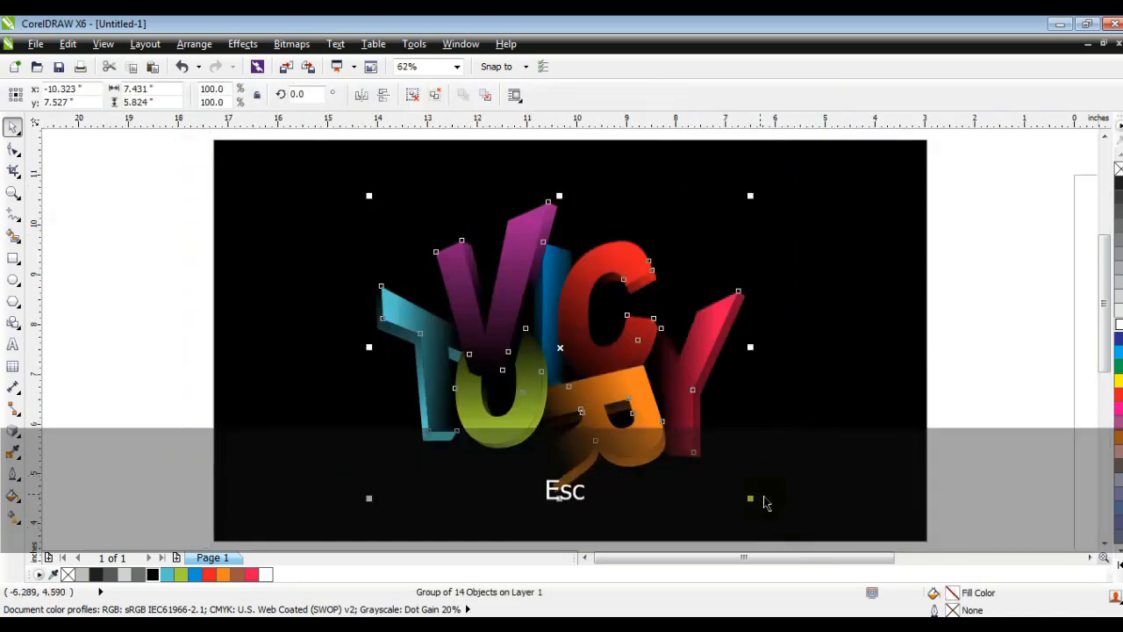
key("g")
left_click_drag(493, 324, 502, 287)
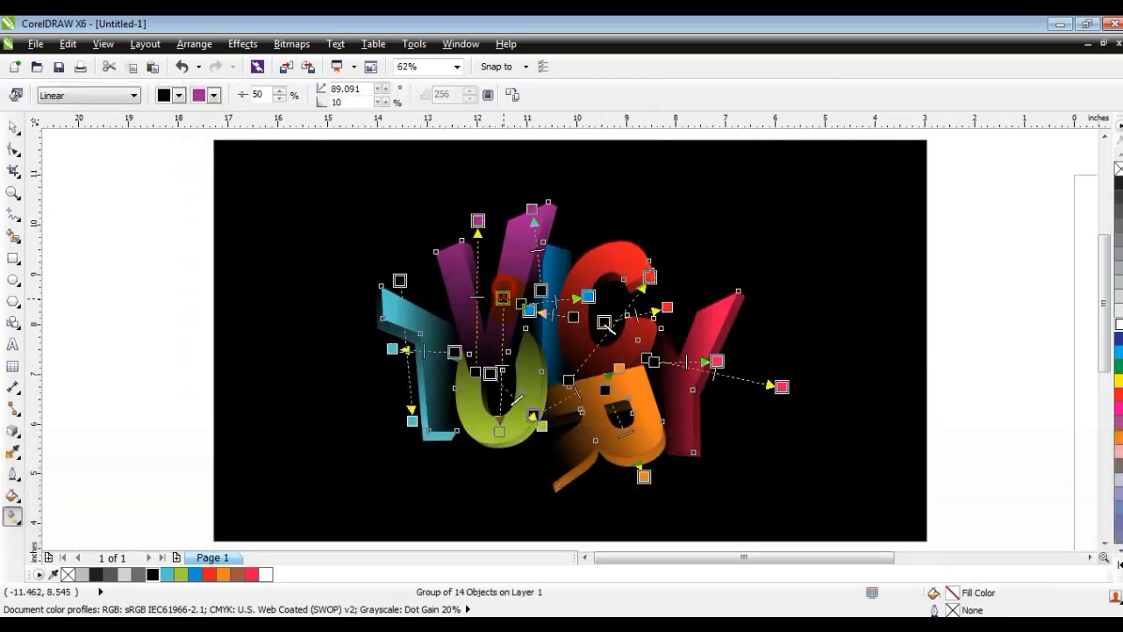
left_click(13, 130)
key("ctrl+z")
left_click(35, 346)
- Move the black end of the R's front-face gradient farther to the lower left to lighten the face
left_click(880, 436)
left_click(633, 443)
key("g")
left_click_drag(533, 415, 492, 428)
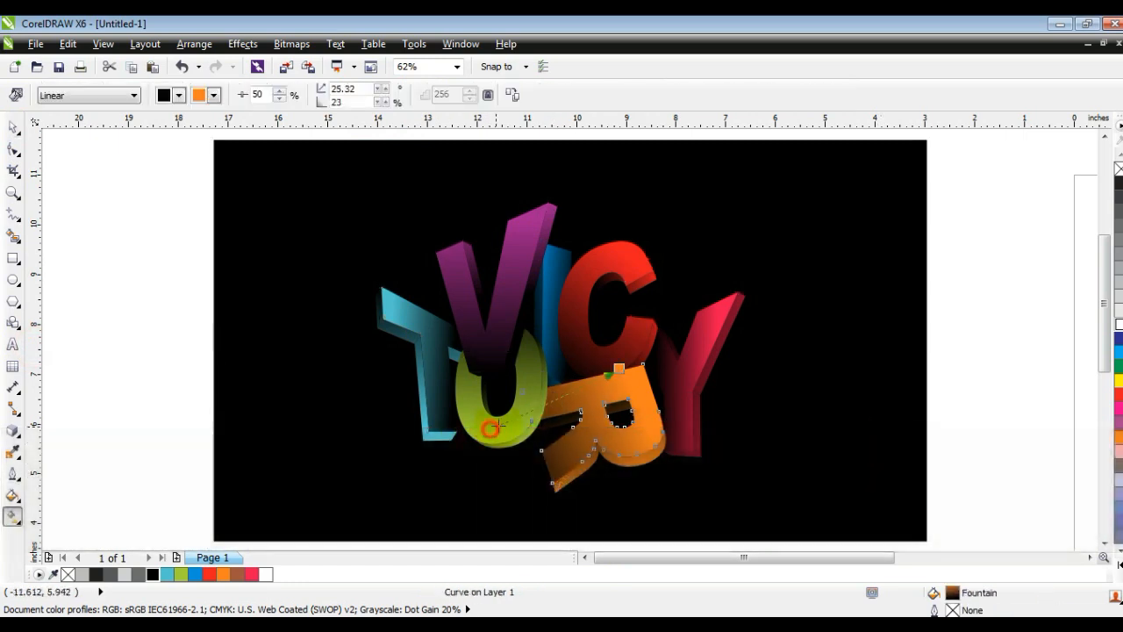
- Lengthen the V, T and Y gradients by moving their black ends outward: down for the V, right for the T, left for the Y
left_click_drag(474, 371, 466, 425)
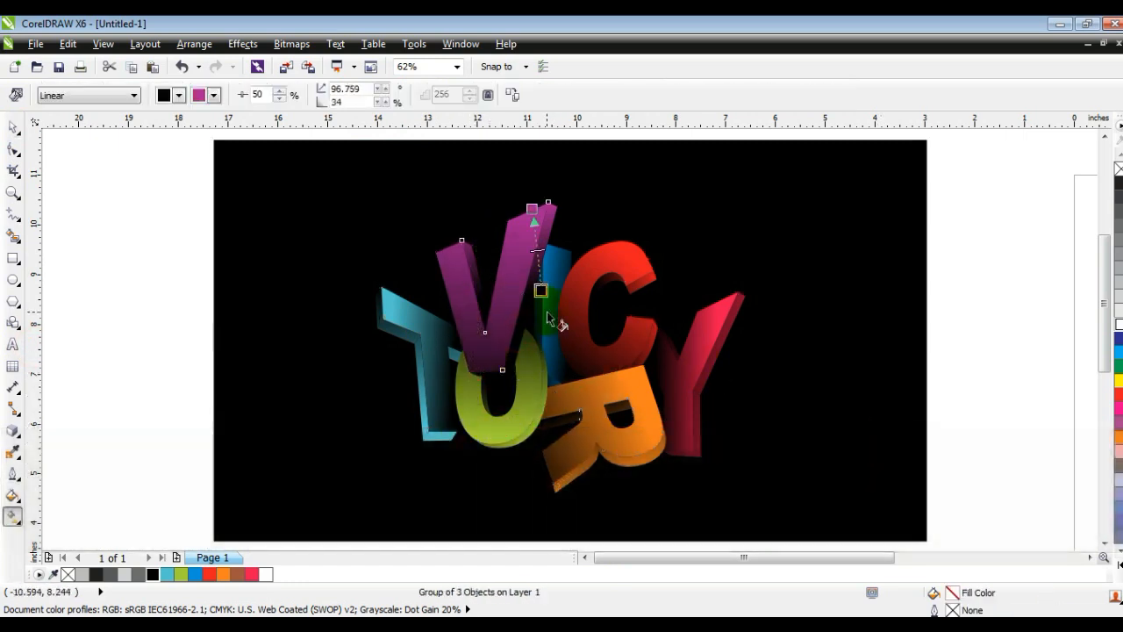
left_click_drag(463, 353, 483, 355)
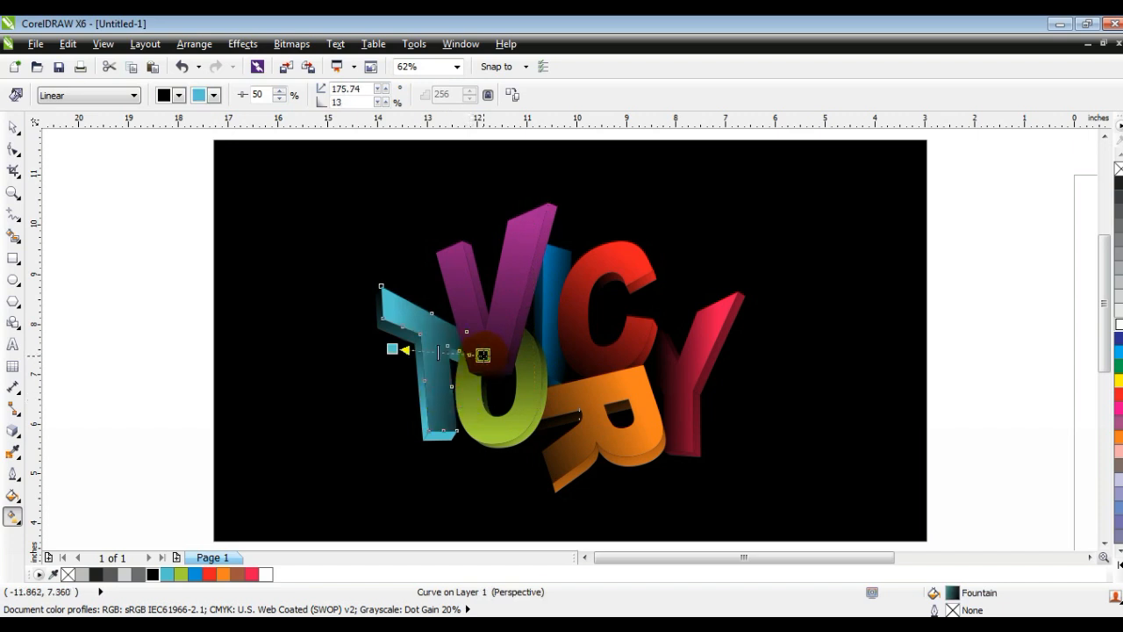
left_click_drag(654, 363, 620, 363)
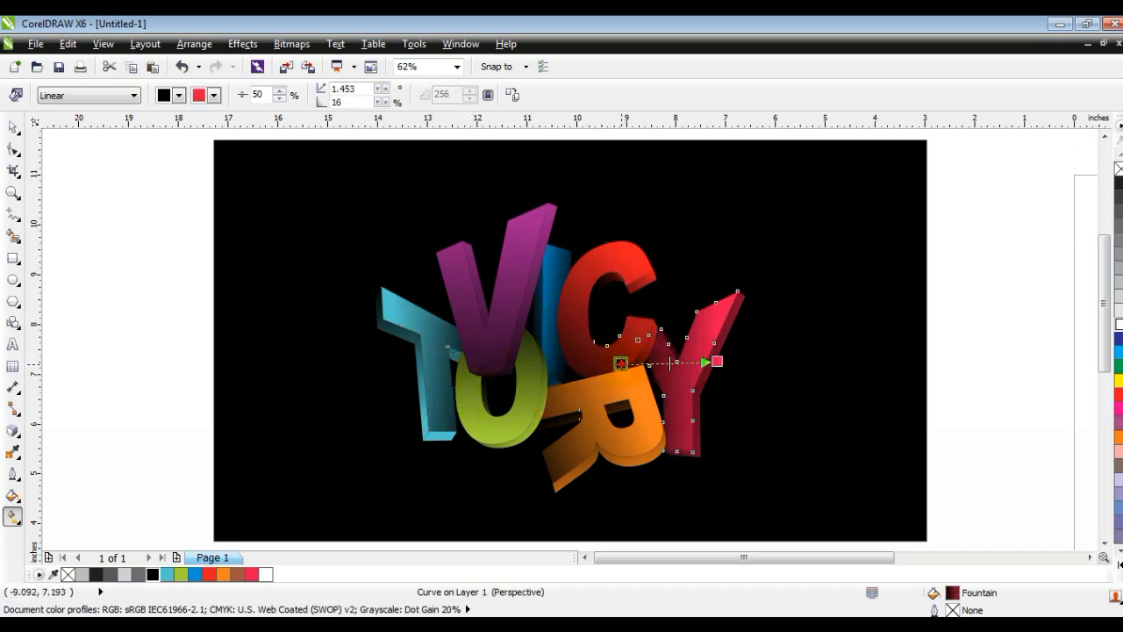
left_click(11, 126)
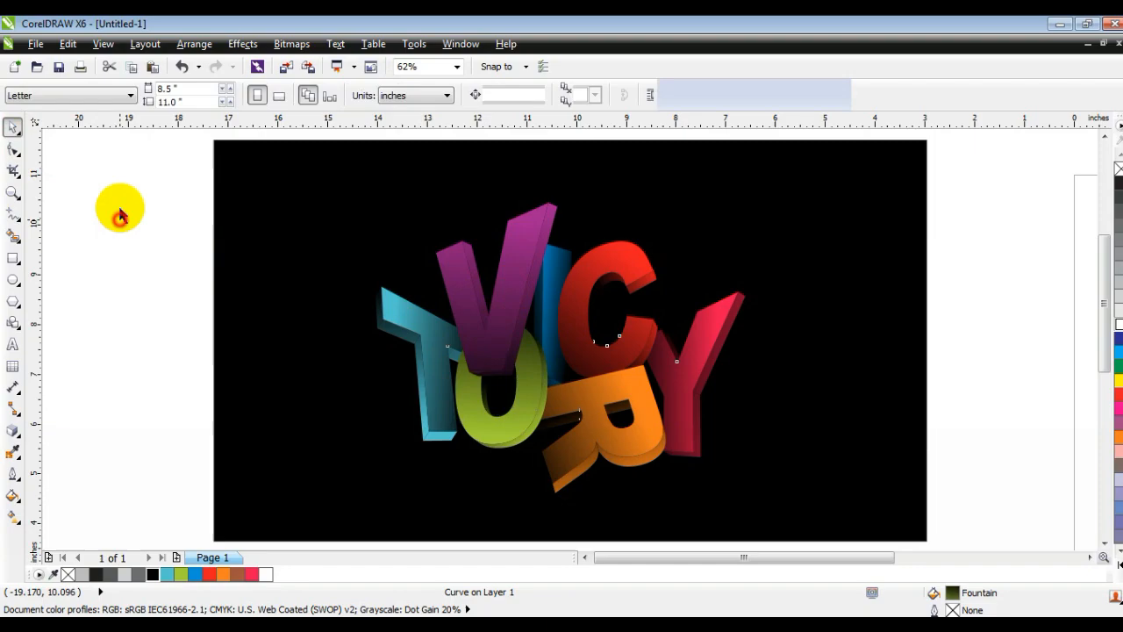